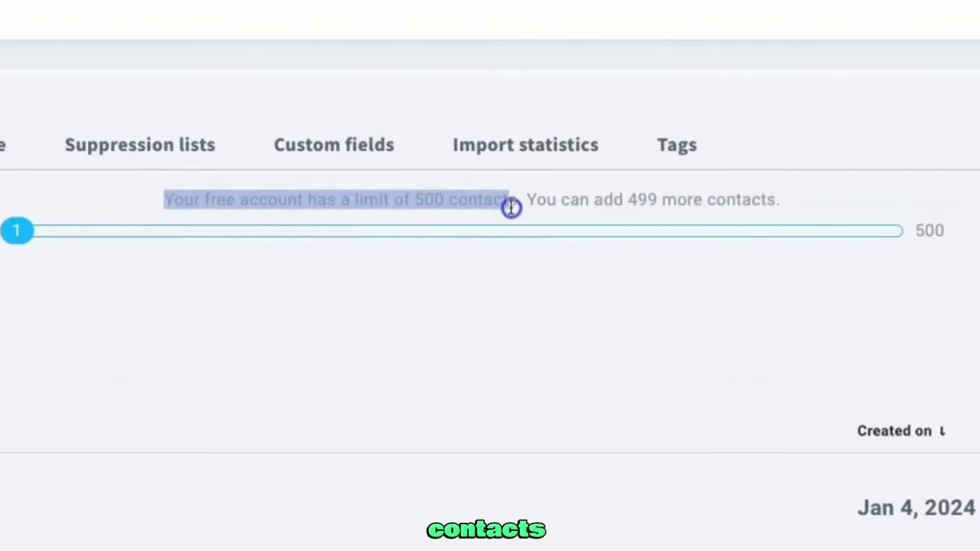
Open the settings of the '25 dollar business ba' list from its row menu
click(979, 155)
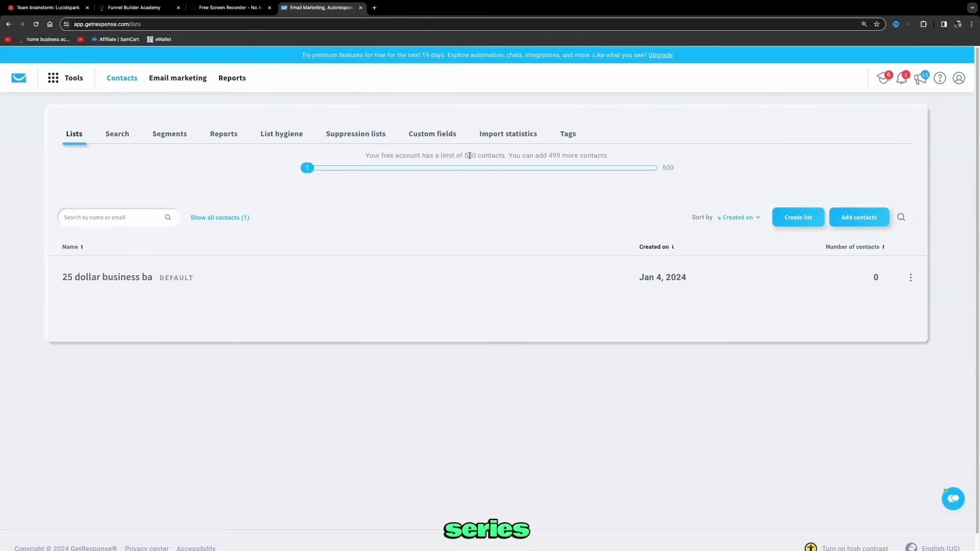
click(911, 277)
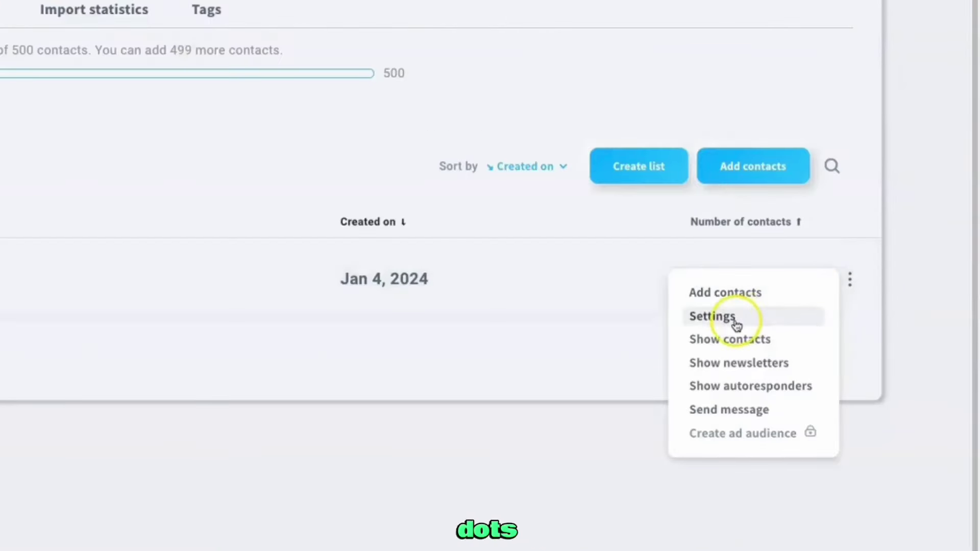
click(736, 325)
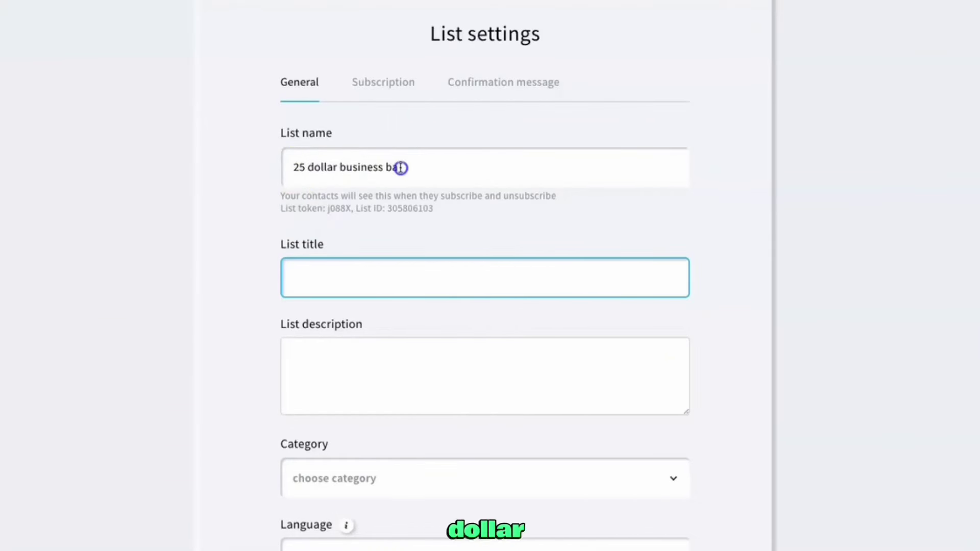
Paste '25 dollar business' as the list title and add the six-figure income description
triple_click(342, 182)
key(ctrl+c)
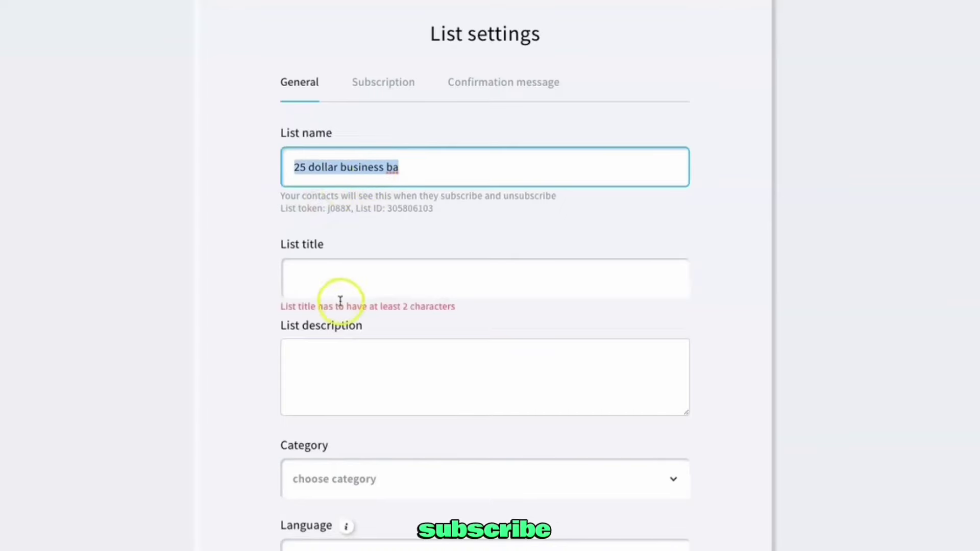
click(356, 263)
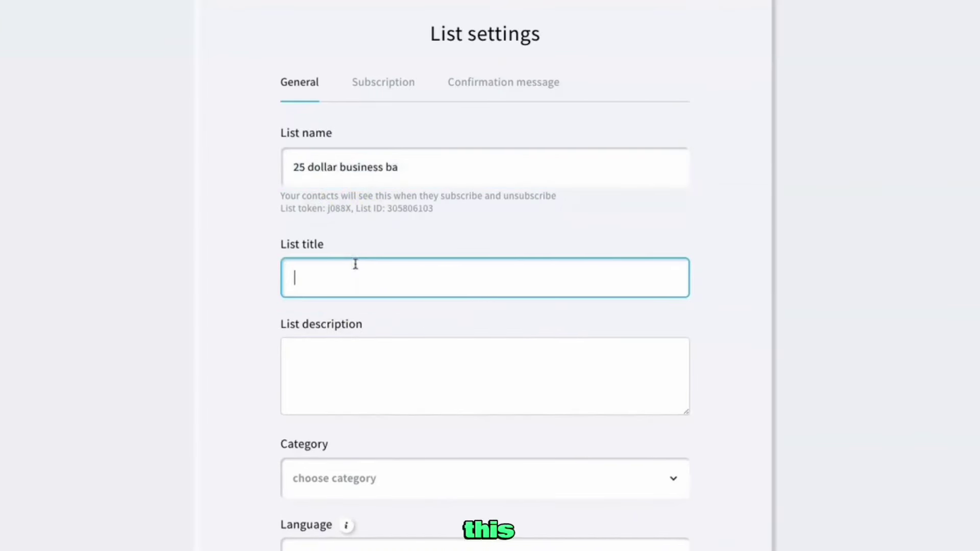
key(ctrl+v)
click(376, 356)
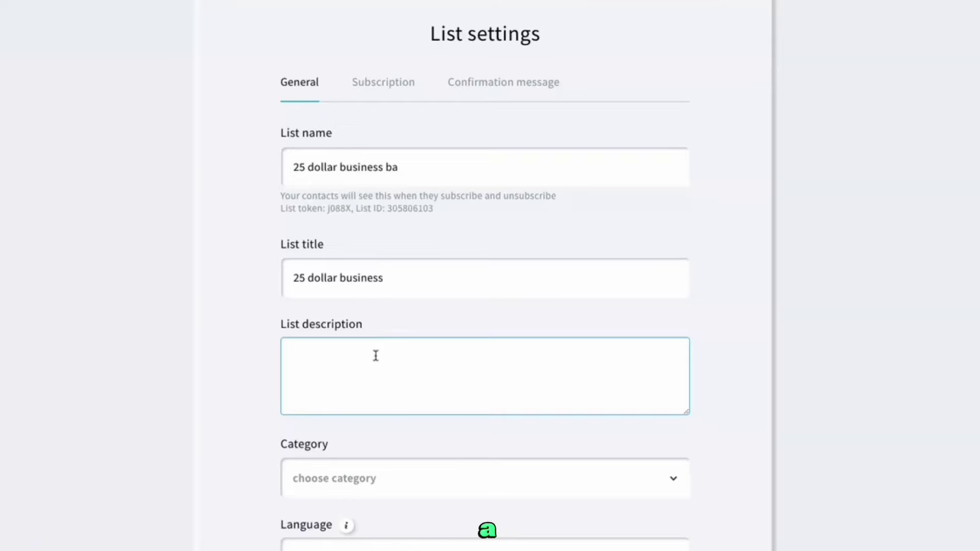
text(how to build a six figure a year income starting with just 83 cents per day and earn 80 percent in monthly recurring income)
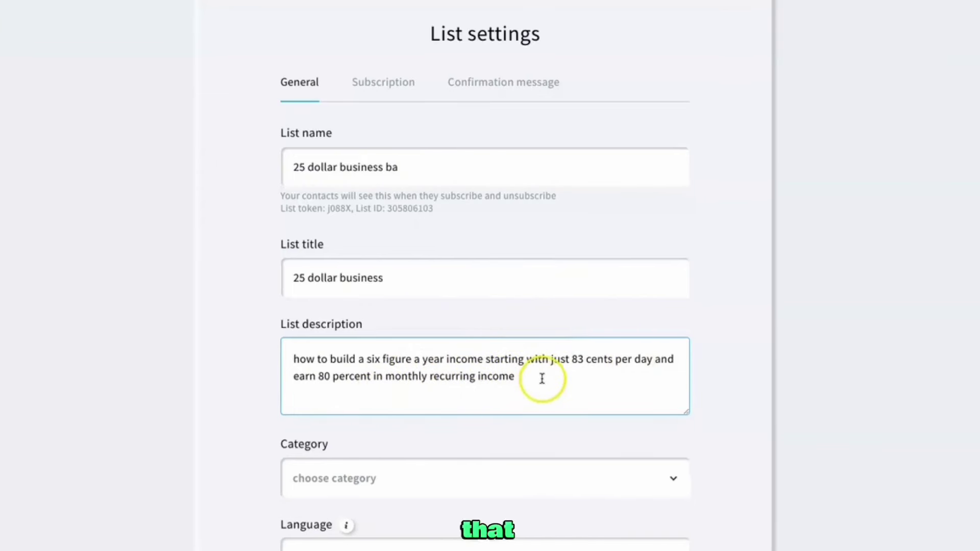
Set the list category to Internet Marketing and save the general settings
scroll(541, 378, down, 1)
scroll(541, 365, down, 2)
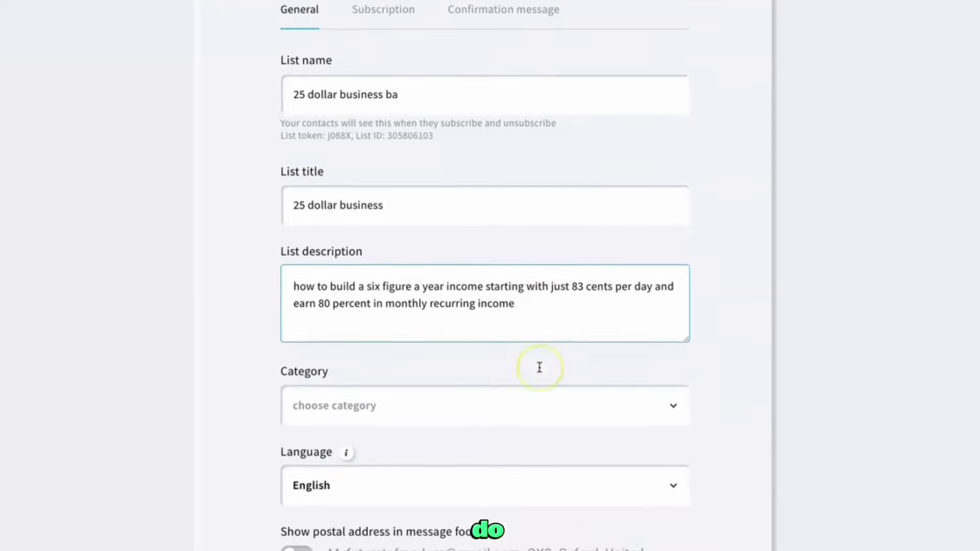
click(540, 368)
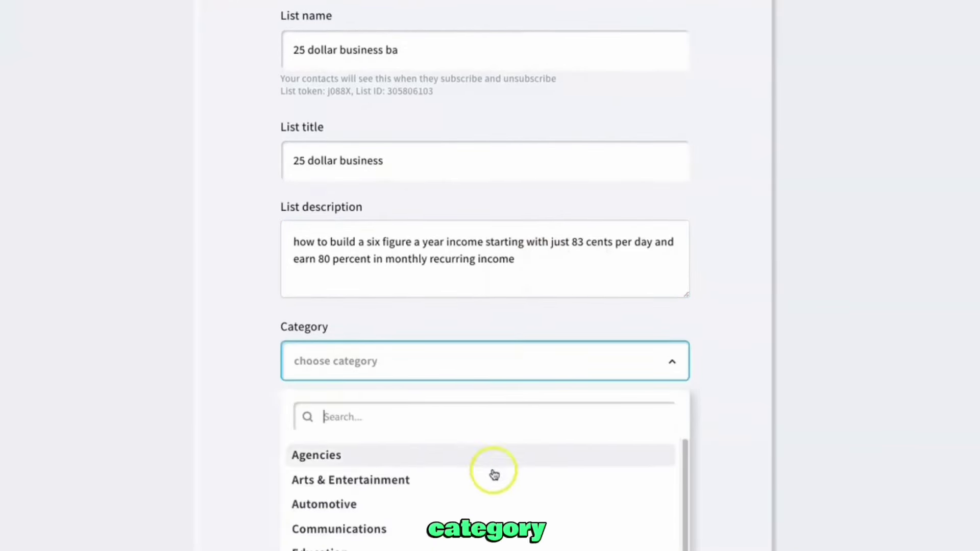
scroll(449, 478, down, 3)
click(406, 477)
scroll(434, 440, down, 2)
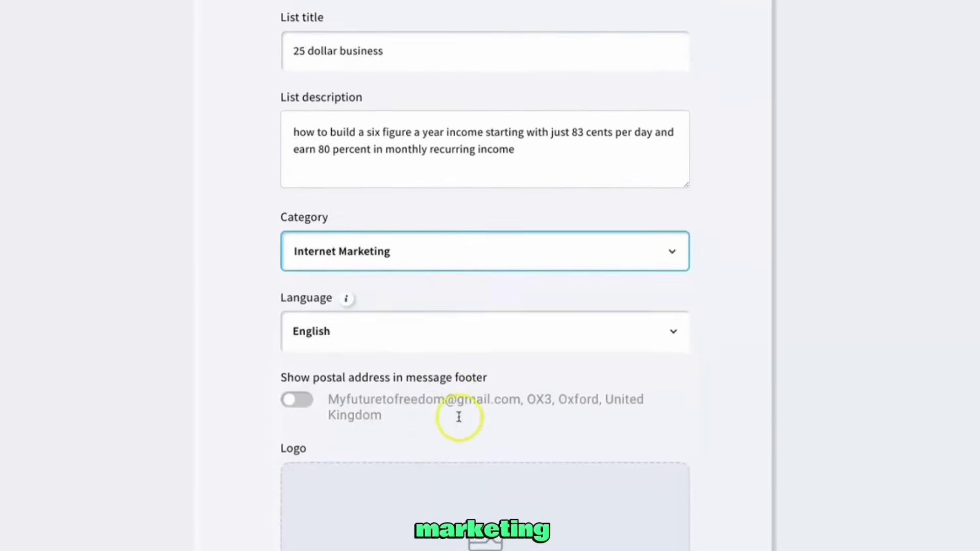
scroll(454, 283, down, 1)
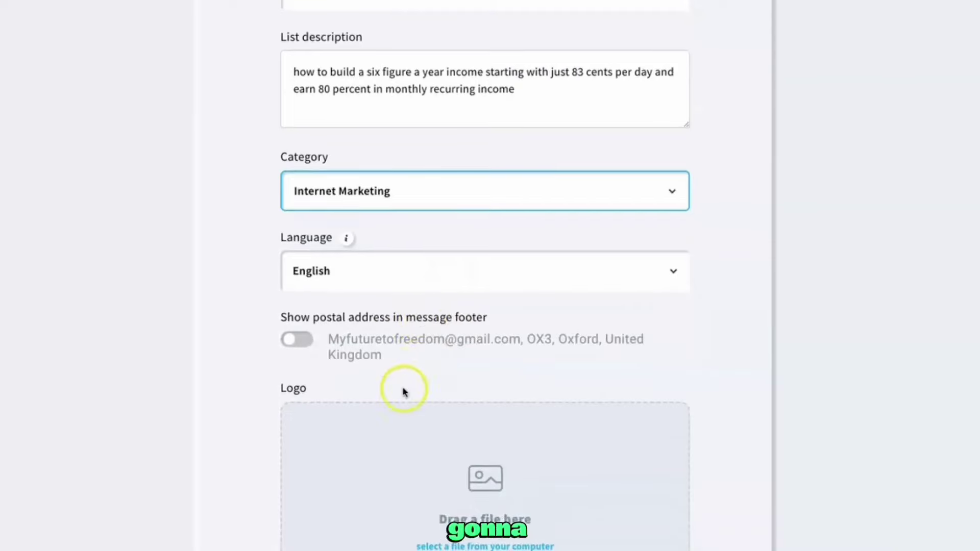
scroll(403, 353, down, 5)
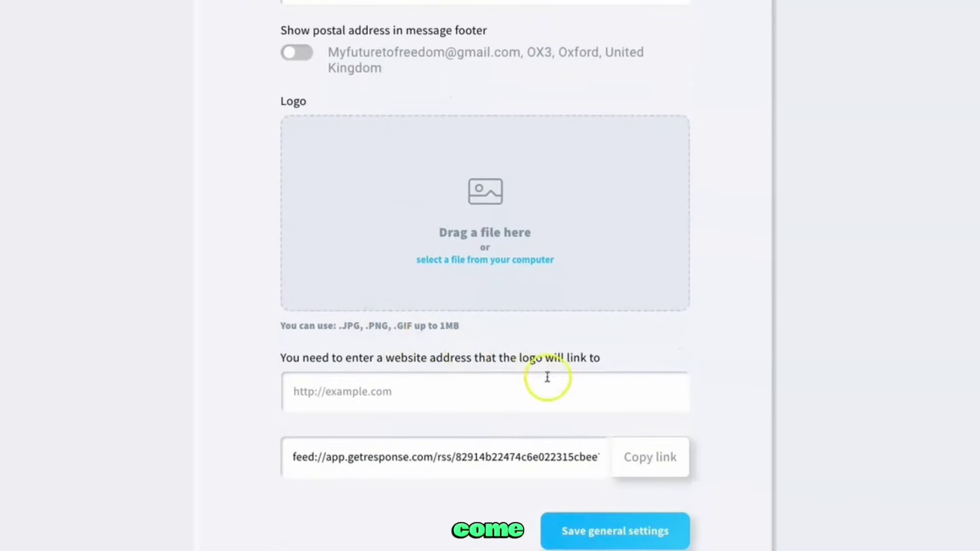
click(600, 539)
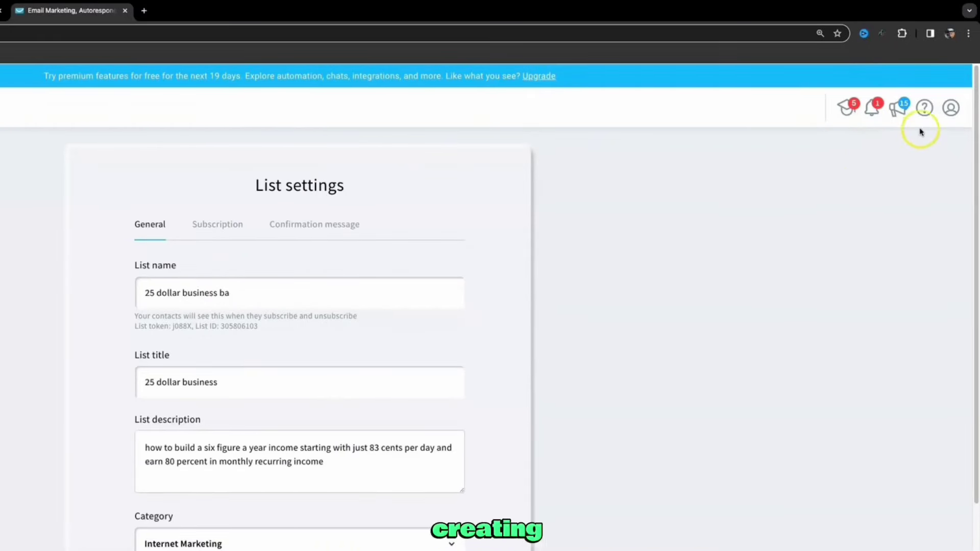
Go to Manage account and look over the Change password and Account details forms
click(948, 116)
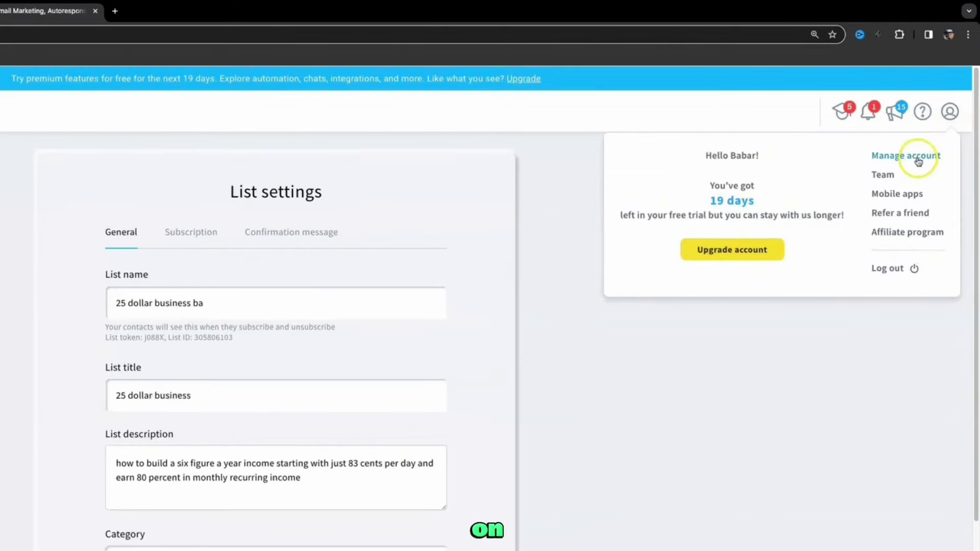
click(918, 160)
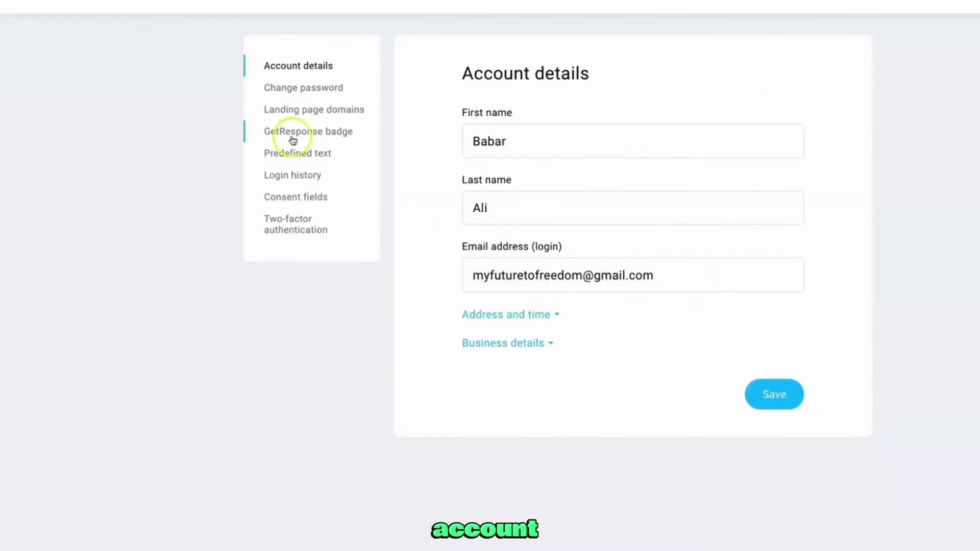
click(305, 87)
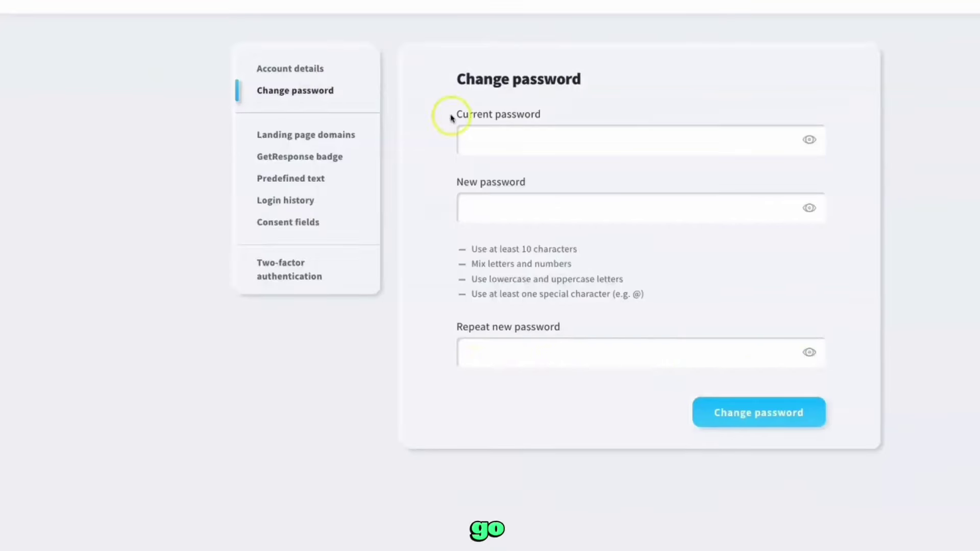
click(311, 70)
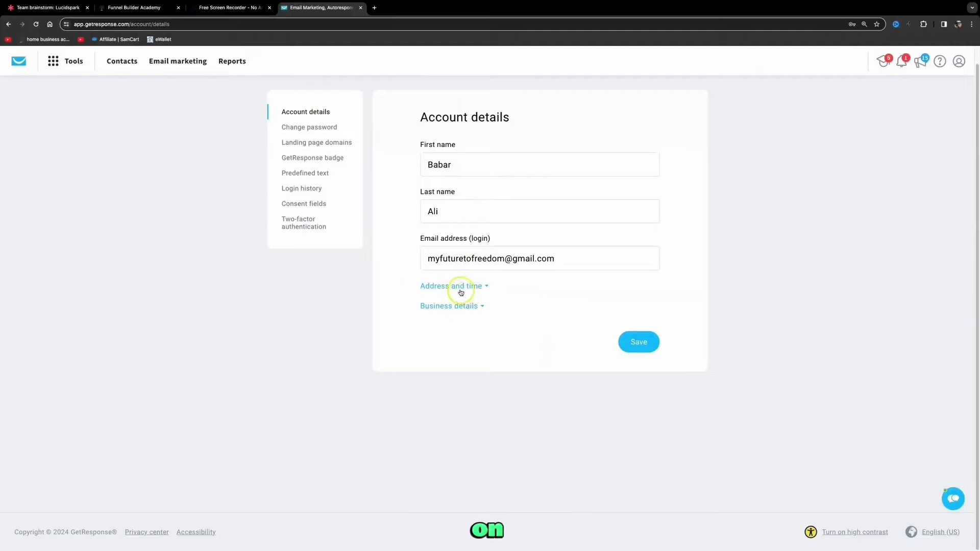
Expand the Address and time details and save the account details
click(457, 287)
scroll(456, 287, down, 3)
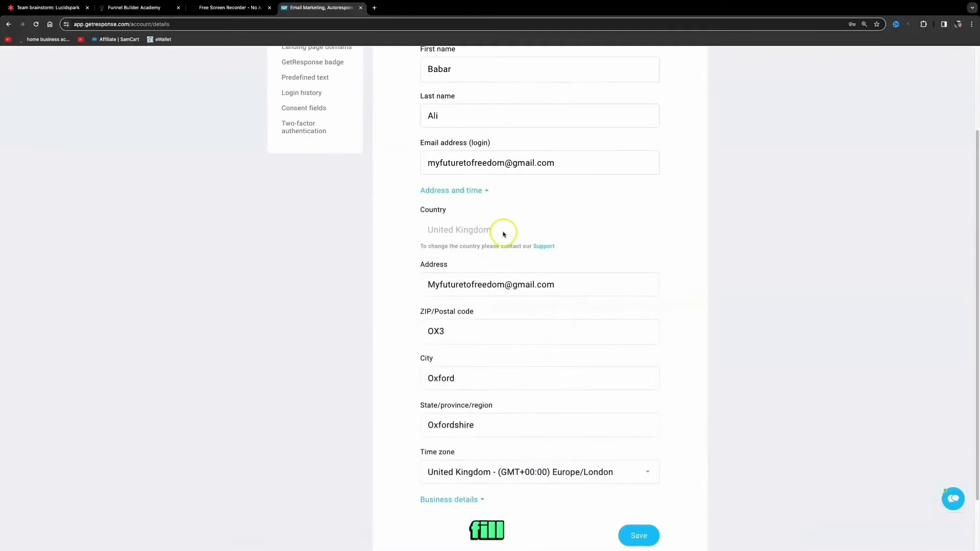
scroll(504, 245, down, 1)
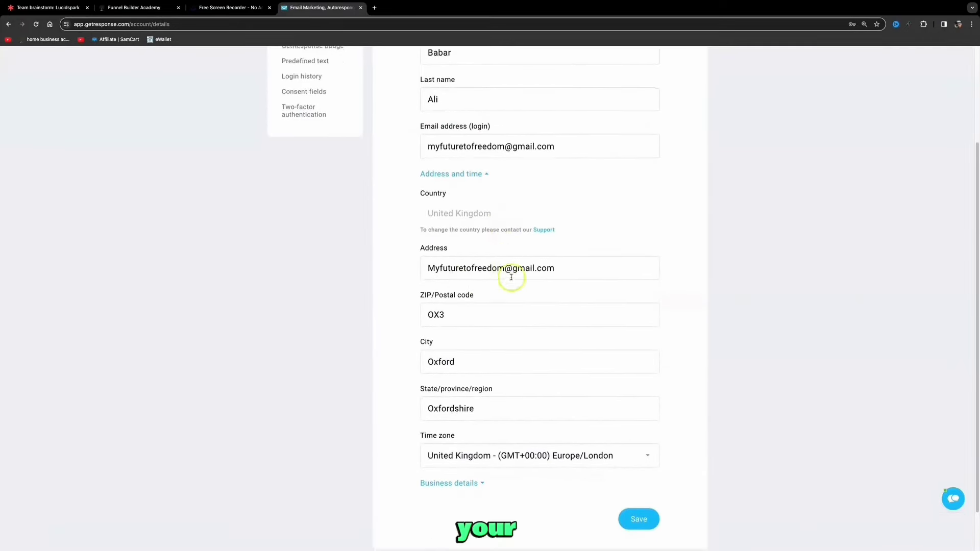
scroll(491, 313, down, 1)
click(635, 497)
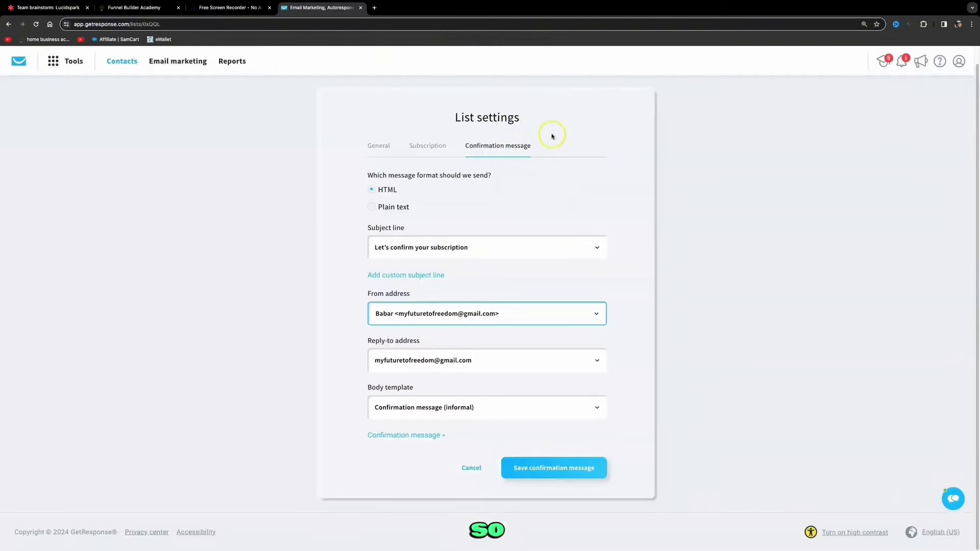
click(119, 61)
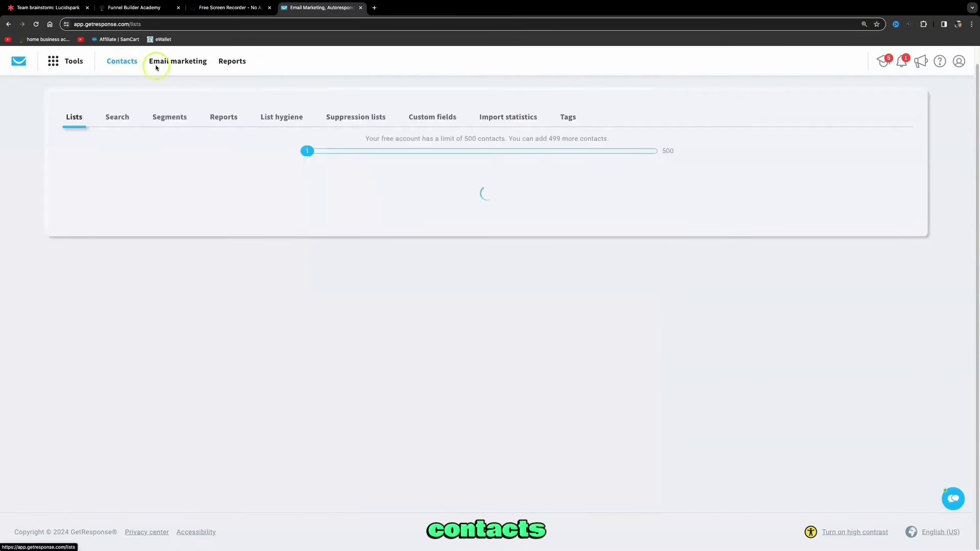
click(909, 263)
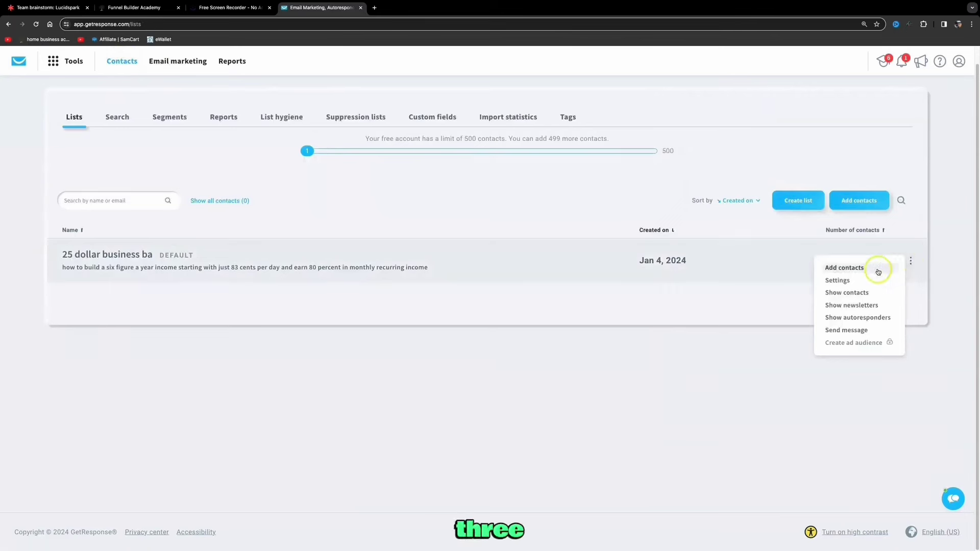
click(858, 281)
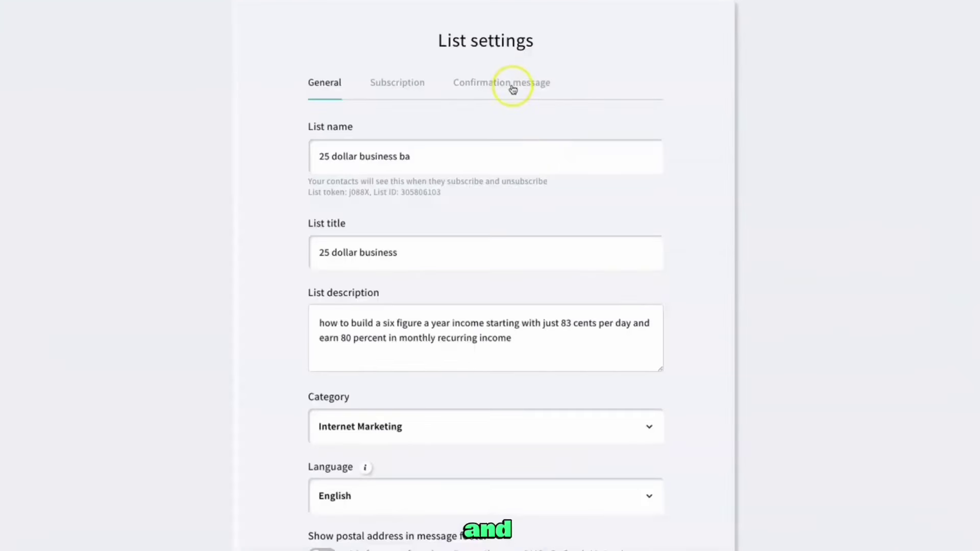
click(512, 87)
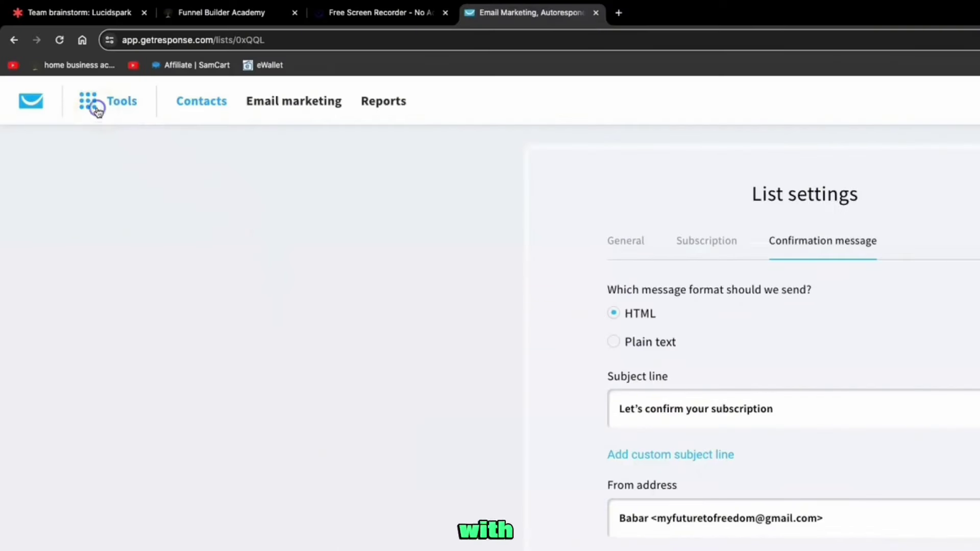
Go to Tools > Emails and domains and highlight the heading about using your own domain
click(96, 107)
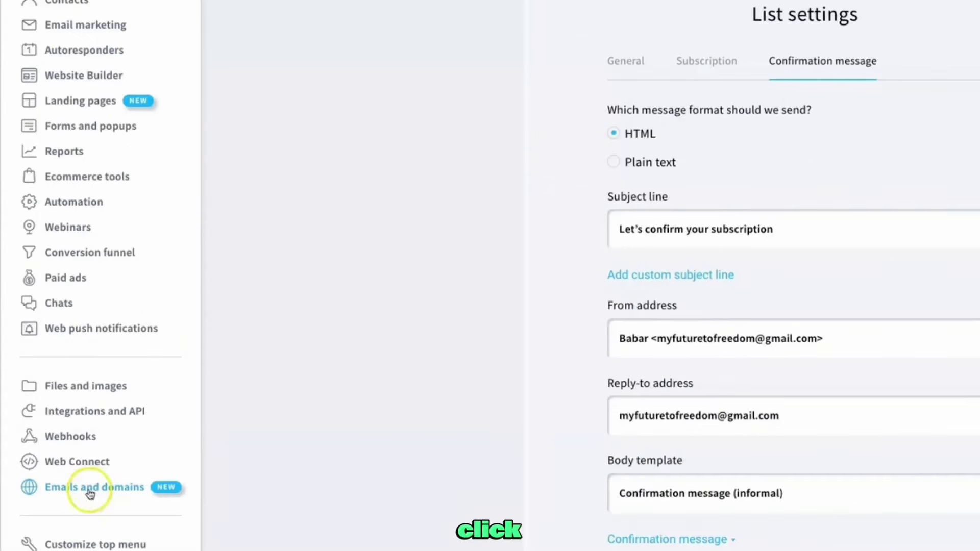
click(90, 488)
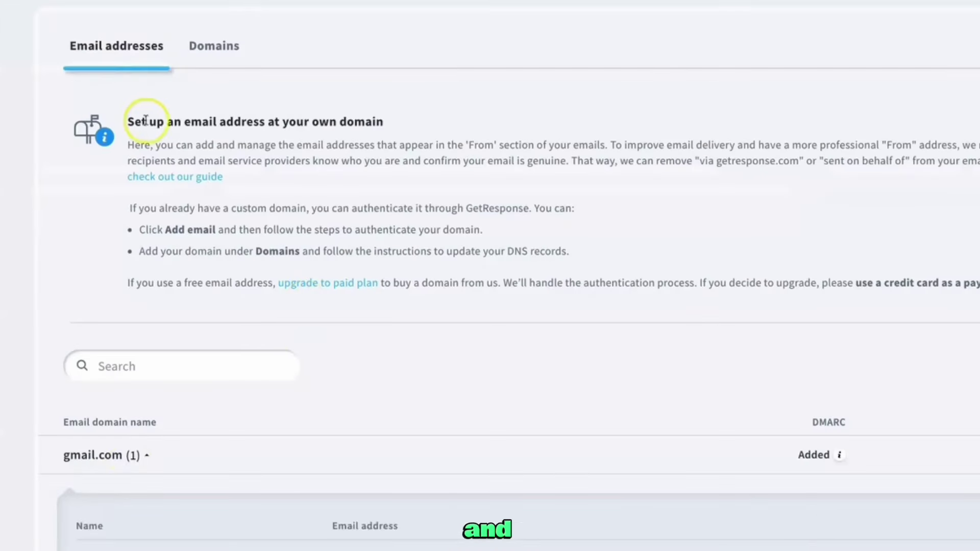
drag(129, 121, 390, 117)
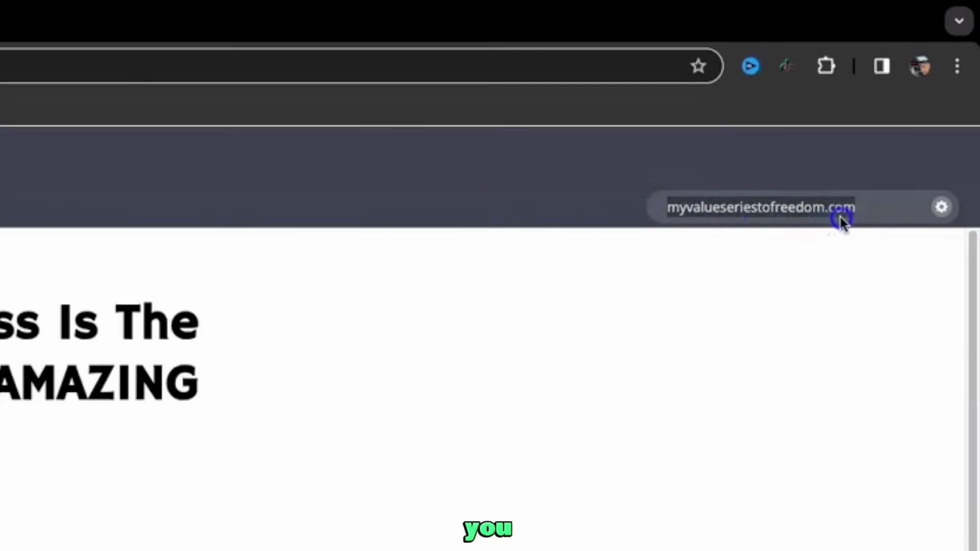
Highlight the funnel domain myvalueseriestofreedom.com and the note about improving email delivery
drag(934, 92, 867, 91)
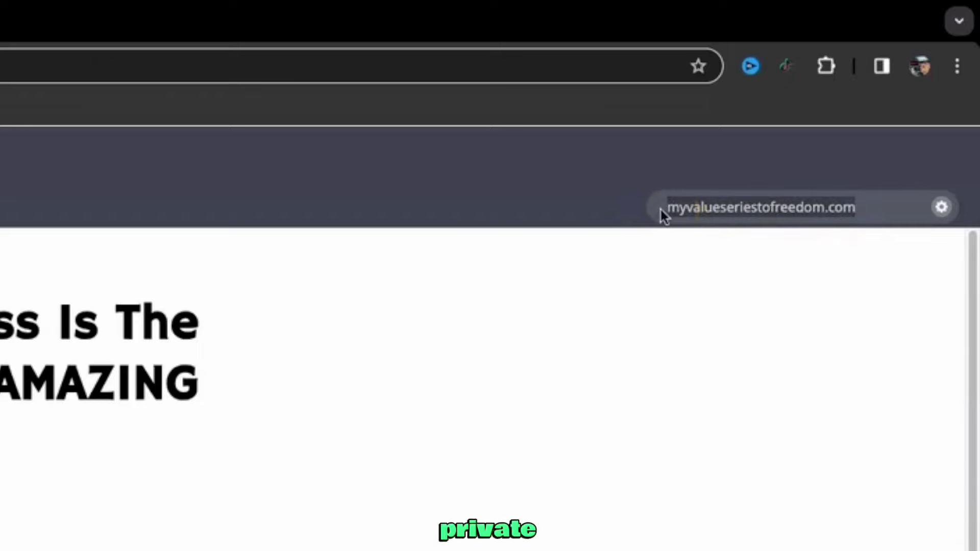
click(661, 209)
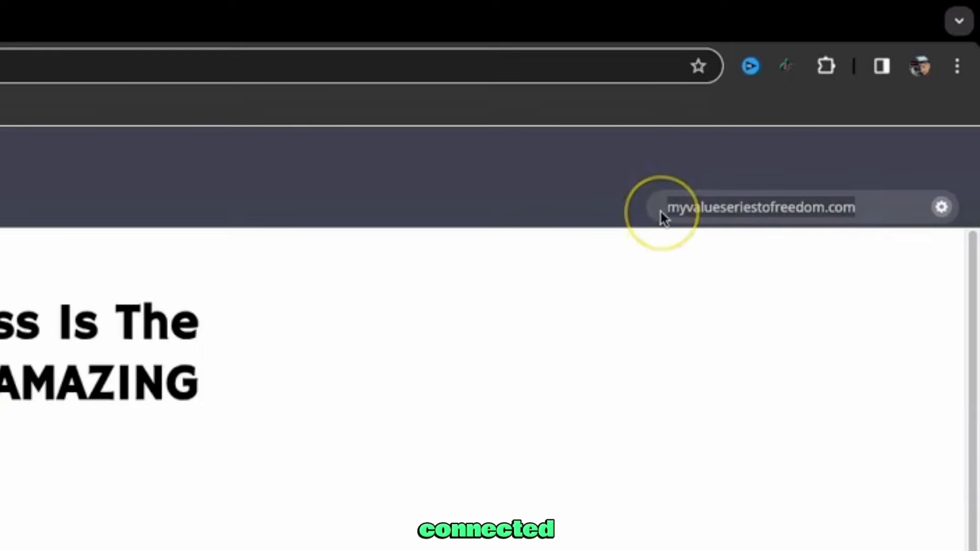
click(859, 220)
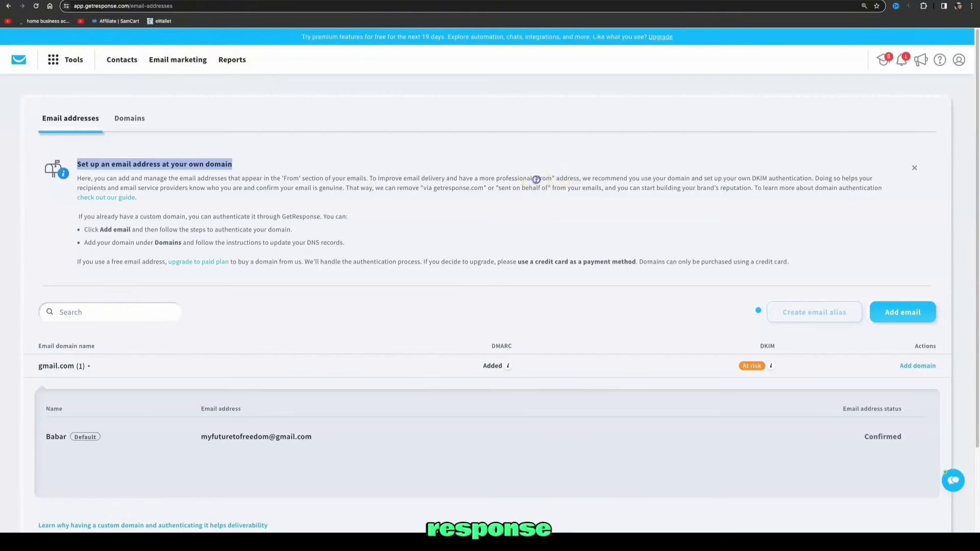
double_click(536, 179)
drag(379, 178, 578, 181)
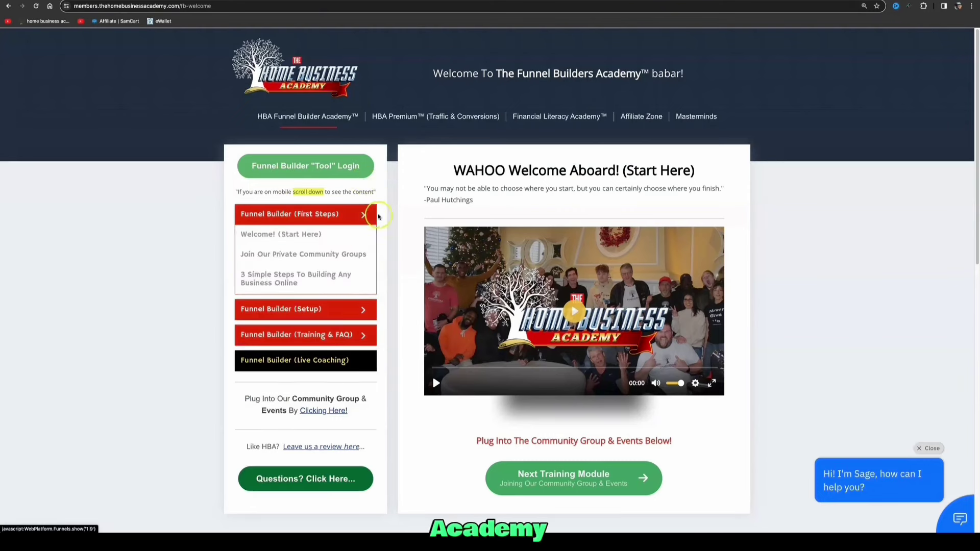
Expand the Funnel Builder setup lessons in the members-area sidebar
click(359, 244)
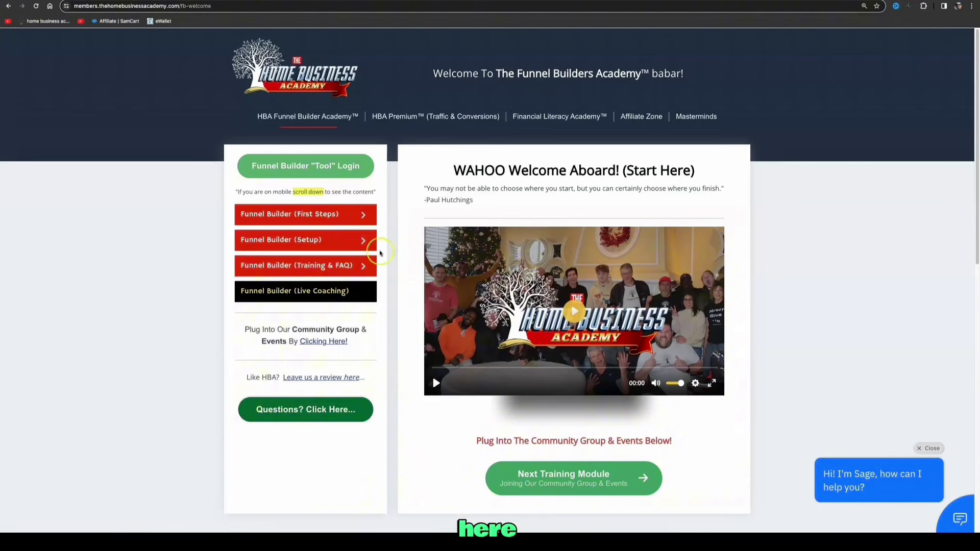
mouse_move(364, 265)
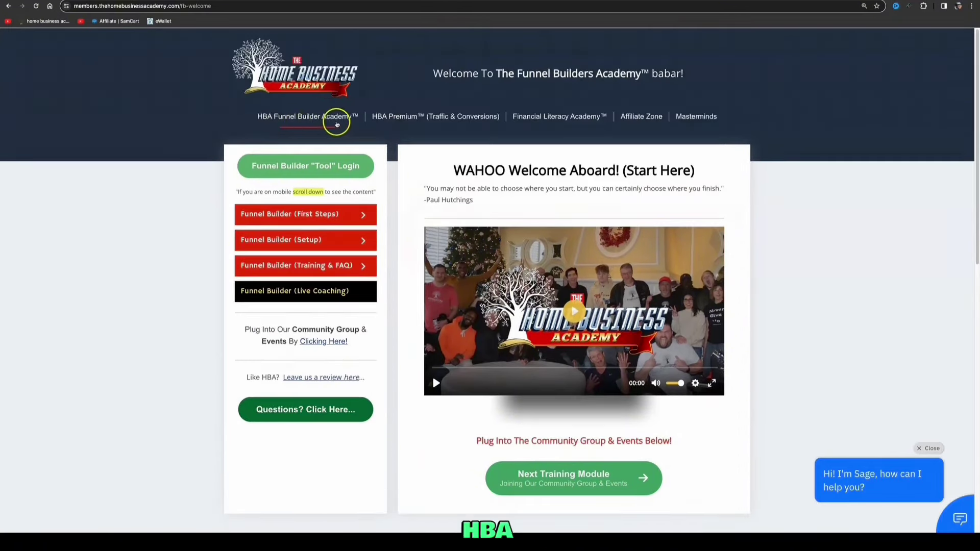
mouse_move(369, 219)
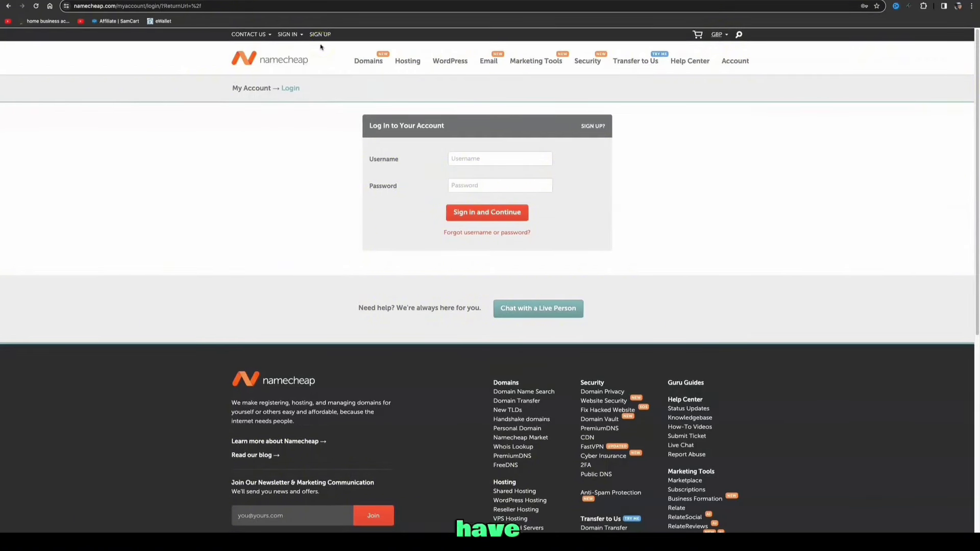
Sign in to Namecheap using the browser's saved account details
click(288, 34)
click(326, 107)
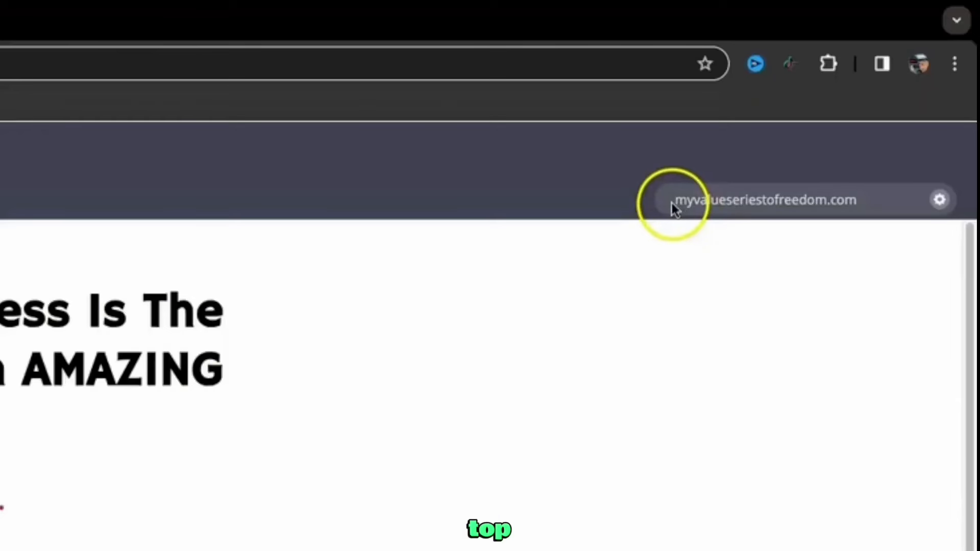
Select the funnel domain myvalueseriestofreedom.com and return to the Namecheap domain list
drag(671, 204, 862, 207)
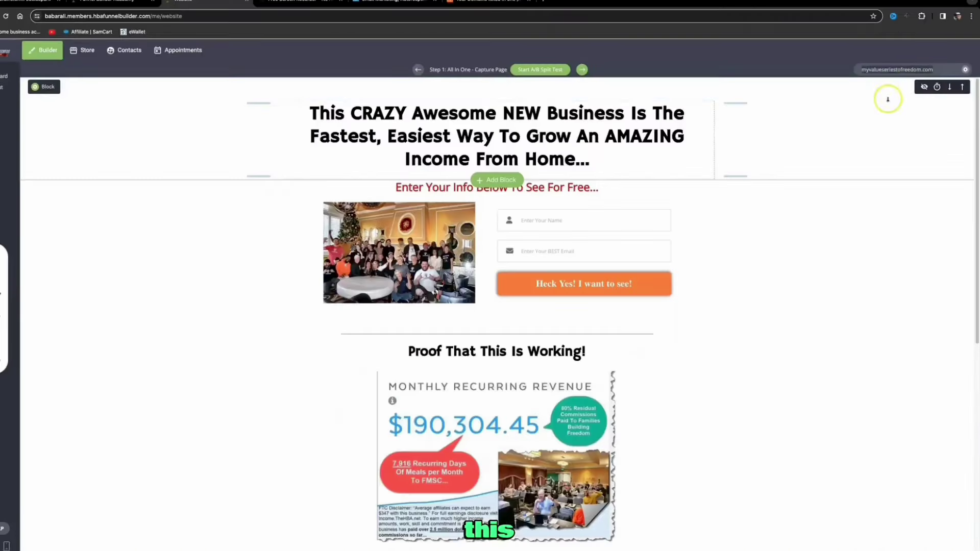
click(475, 4)
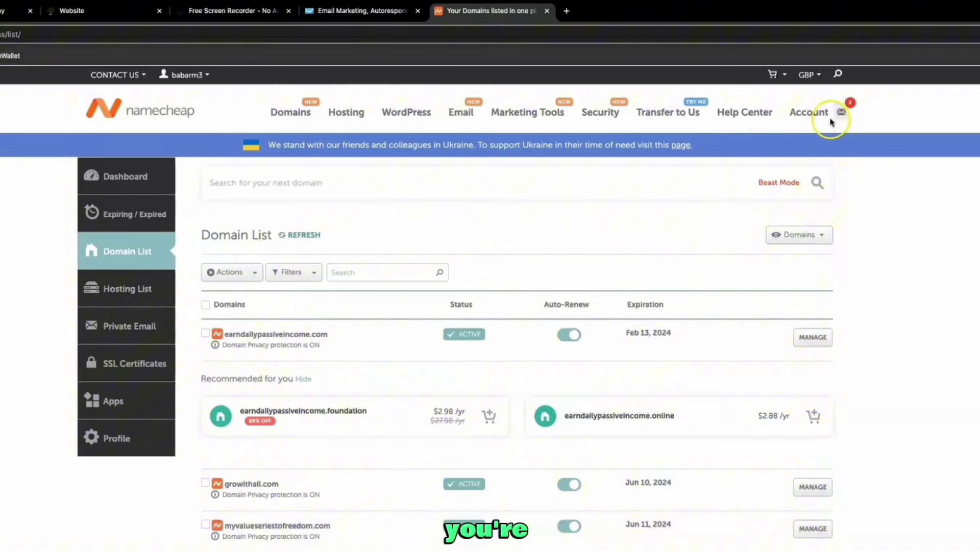
mouse_move(820, 114)
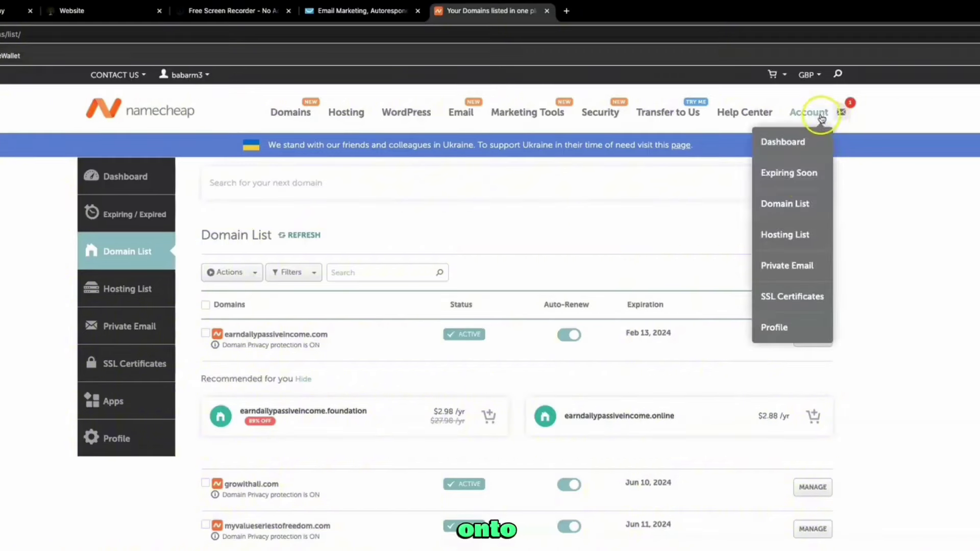
click(805, 201)
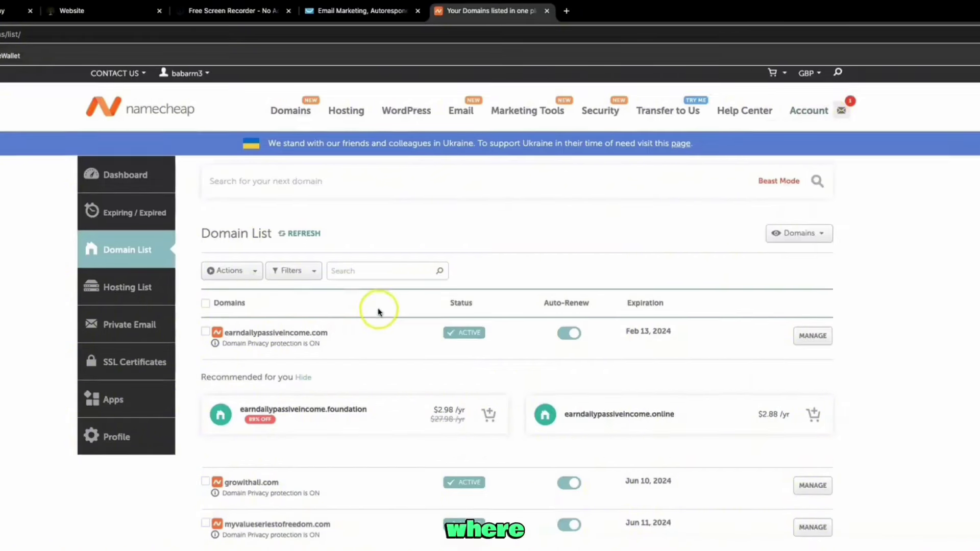
scroll(396, 297, down, 4)
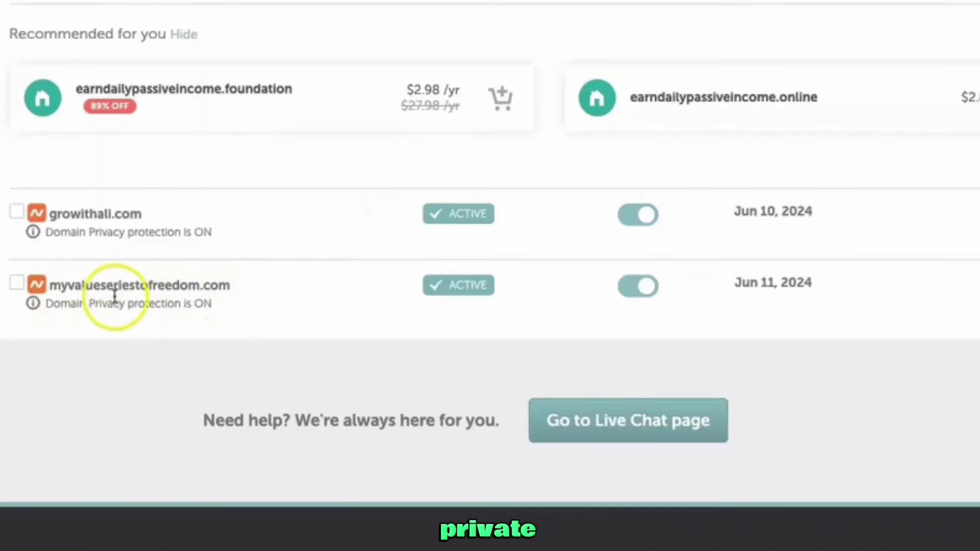
scroll(114, 296, up, 4)
mouse_move(471, 123)
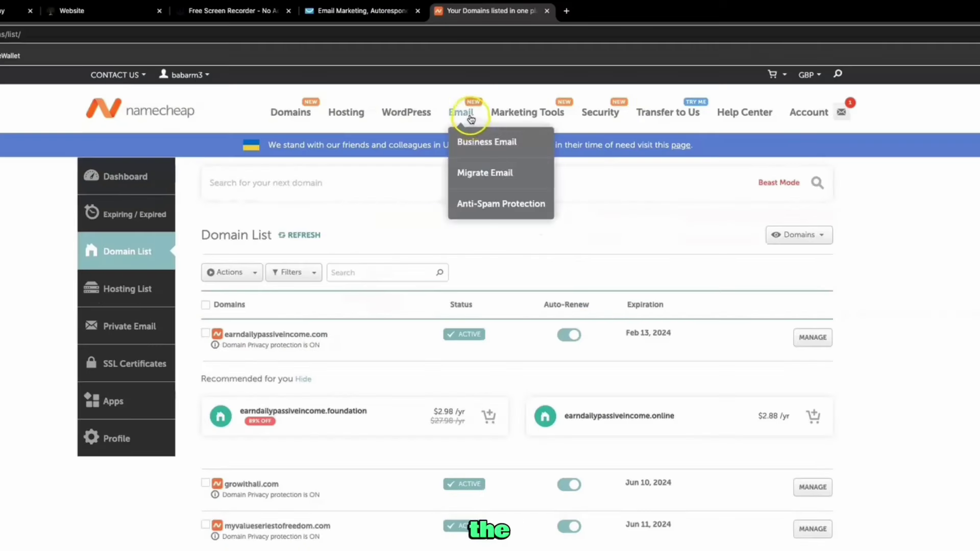
Choose the Ultimate business email plan at free trial pricing
click(467, 117)
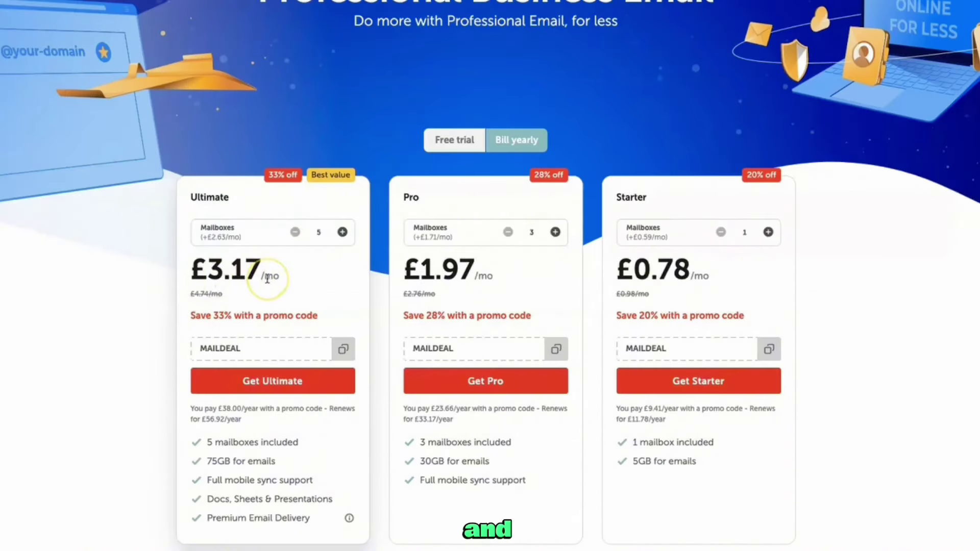
click(294, 230)
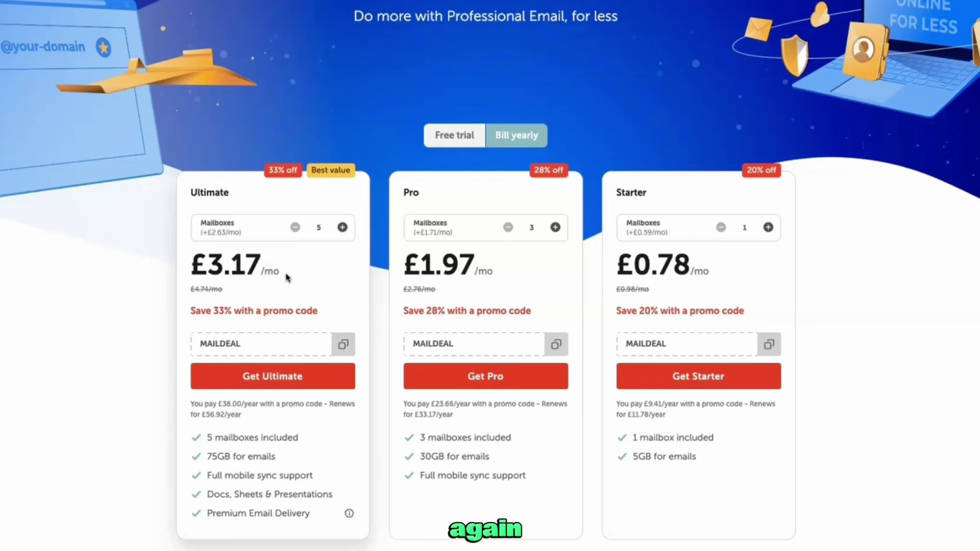
scroll(287, 277, down, 1)
click(451, 110)
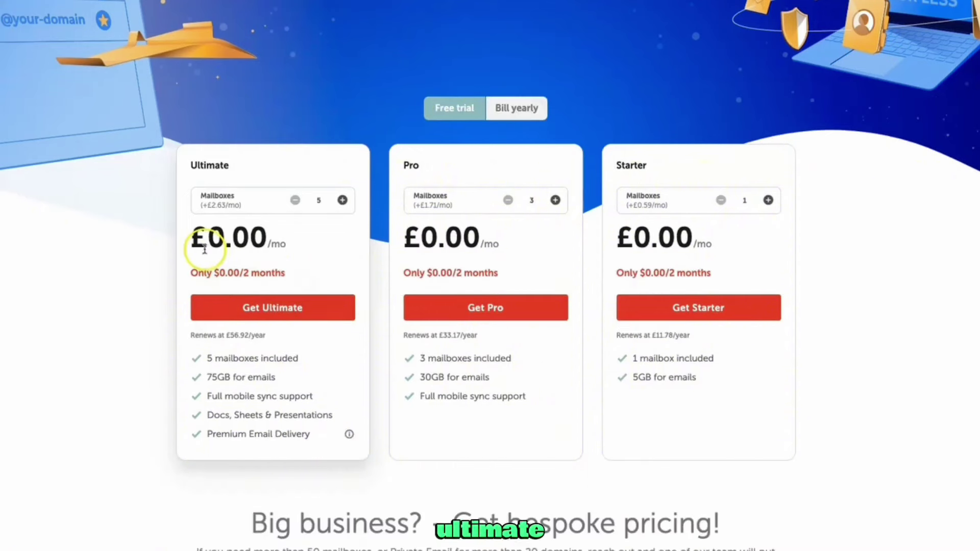
click(289, 309)
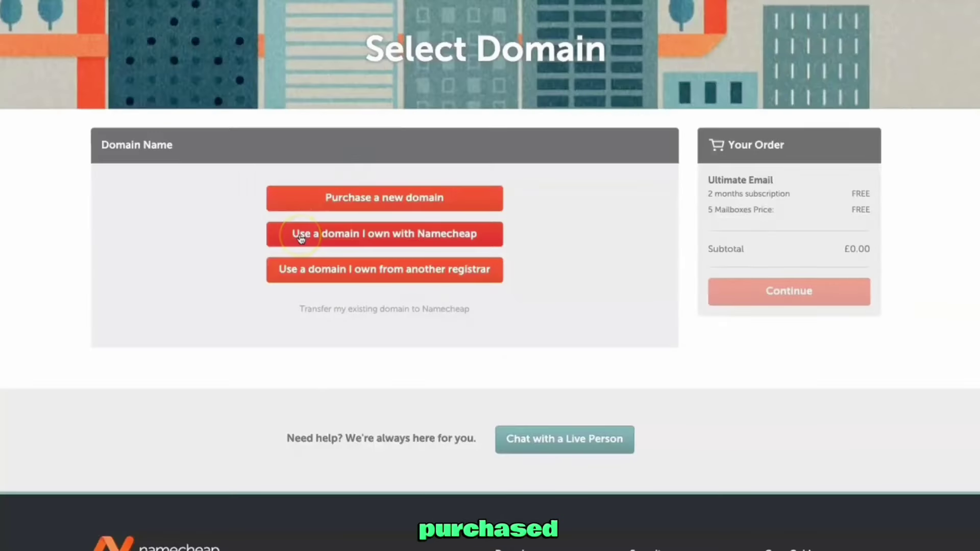
Select the owned domain myvalueseriestofreedom.com for the email plan and continue
click(338, 236)
drag(206, 377, 333, 368)
click(548, 373)
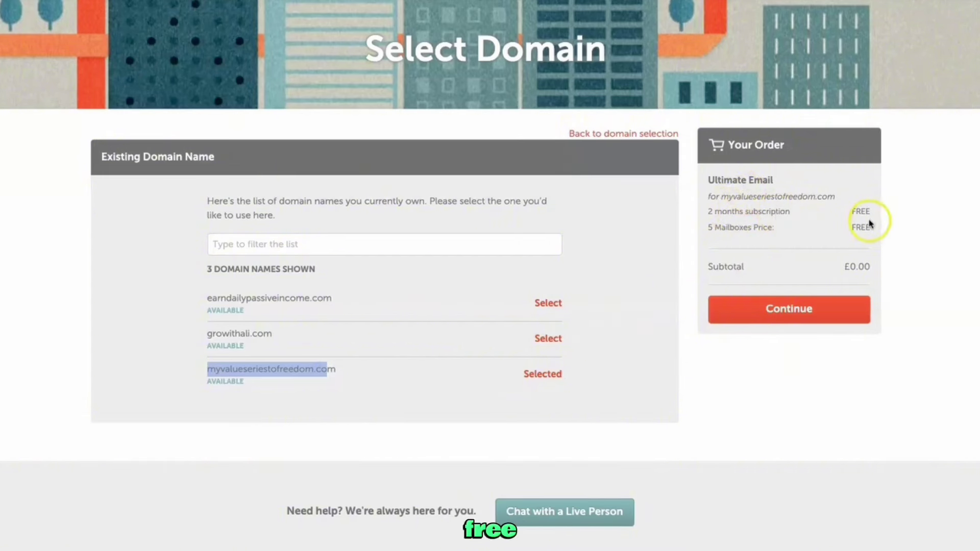
click(815, 312)
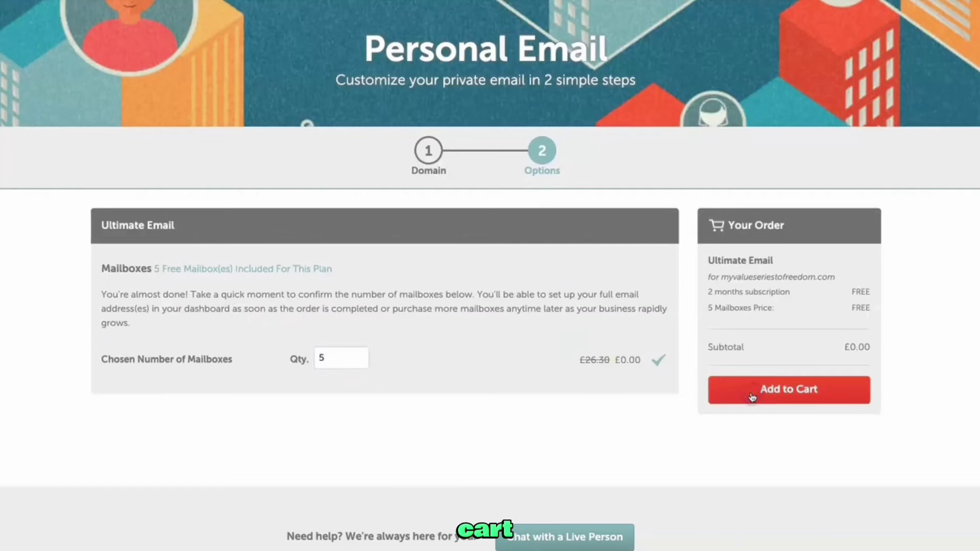
Add the Ultimate Email trial to the cart with auto-renewal off and confirm the order
click(752, 398)
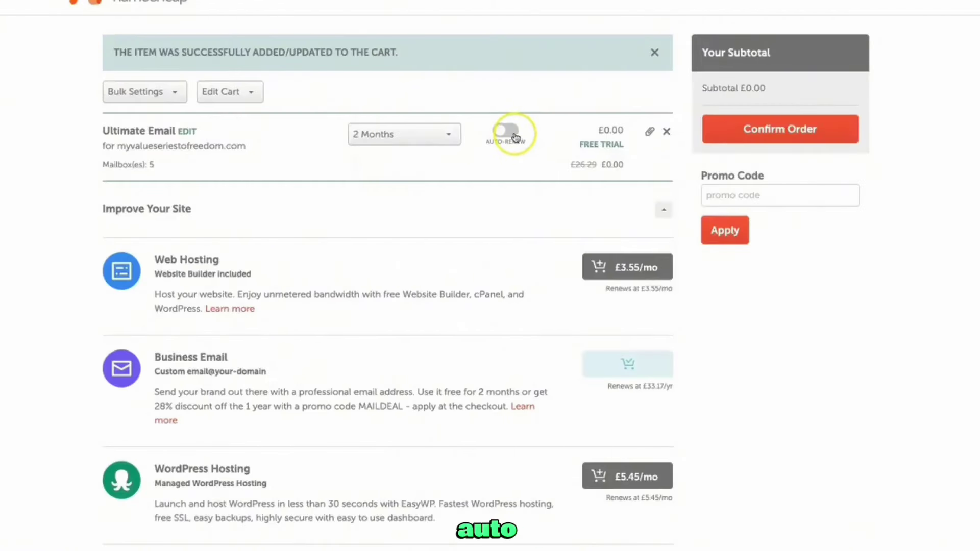
click(515, 137)
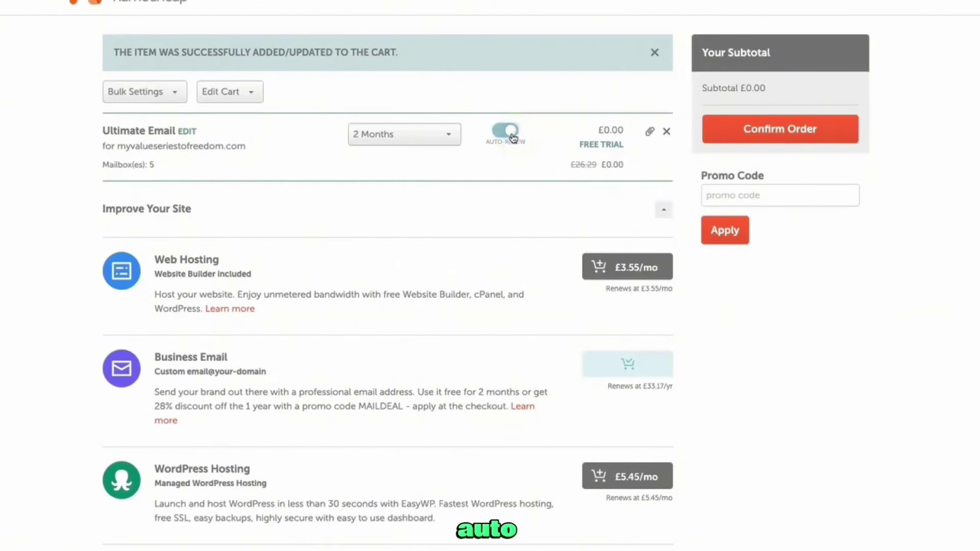
click(505, 136)
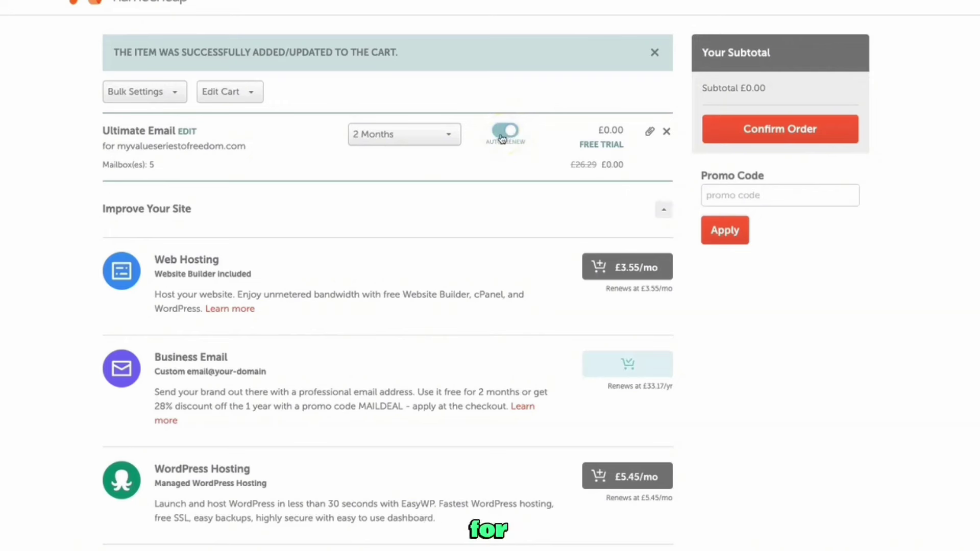
click(502, 138)
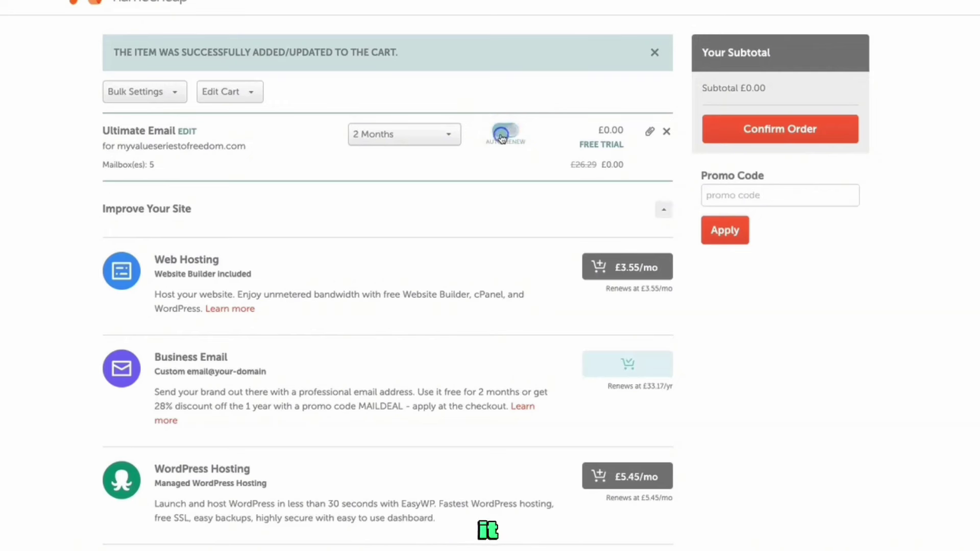
click(807, 134)
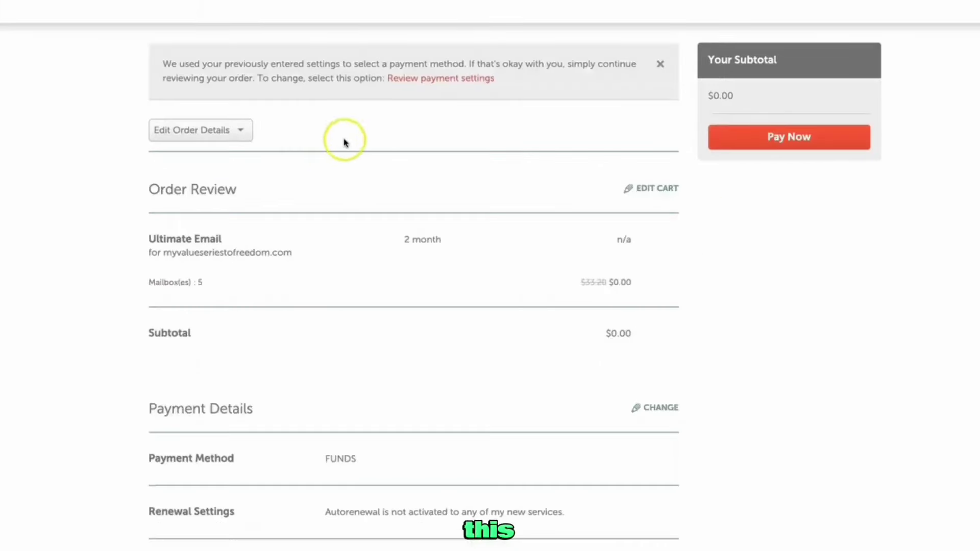
Accept the terms, place the $0.00 free trial order, and proceed to mailbox setup
scroll(353, 177, down, 4)
scroll(354, 177, down, 5)
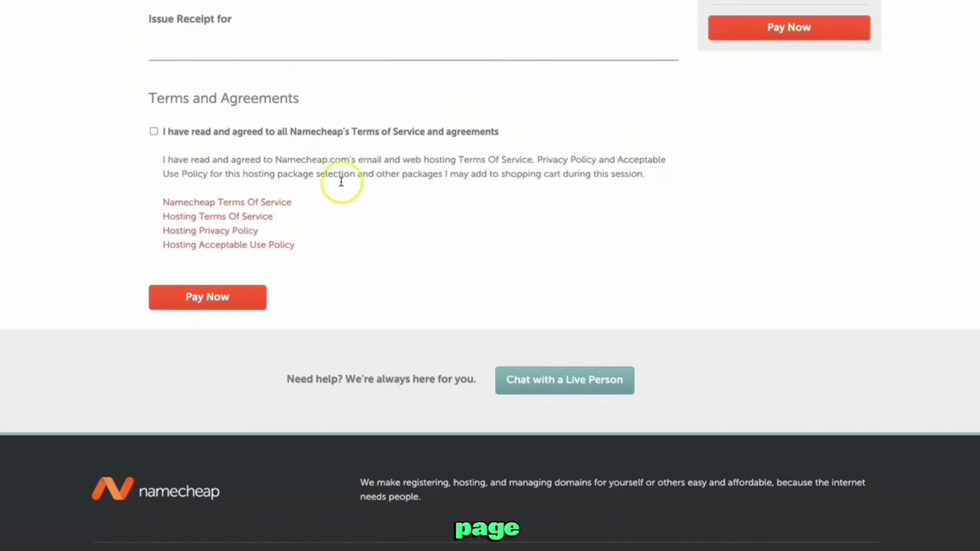
click(154, 132)
click(251, 298)
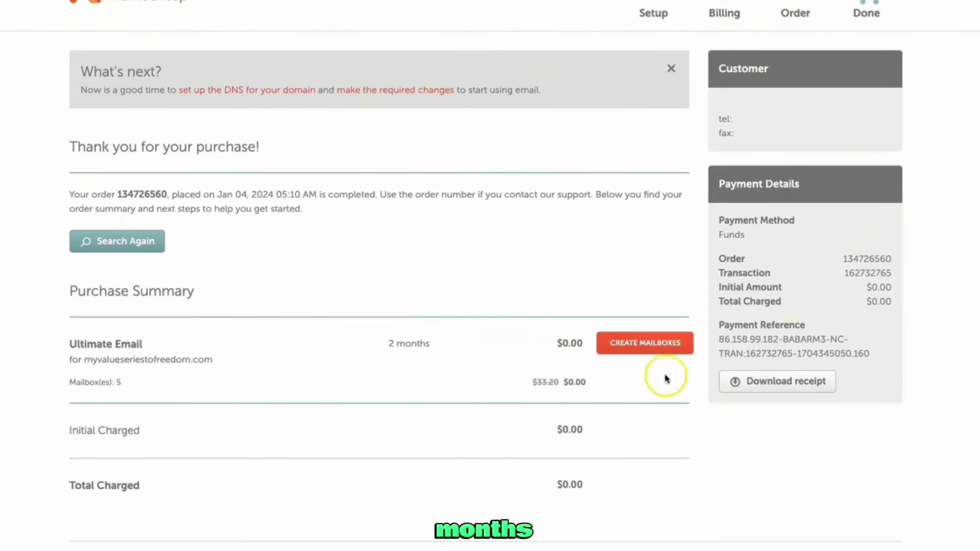
click(646, 349)
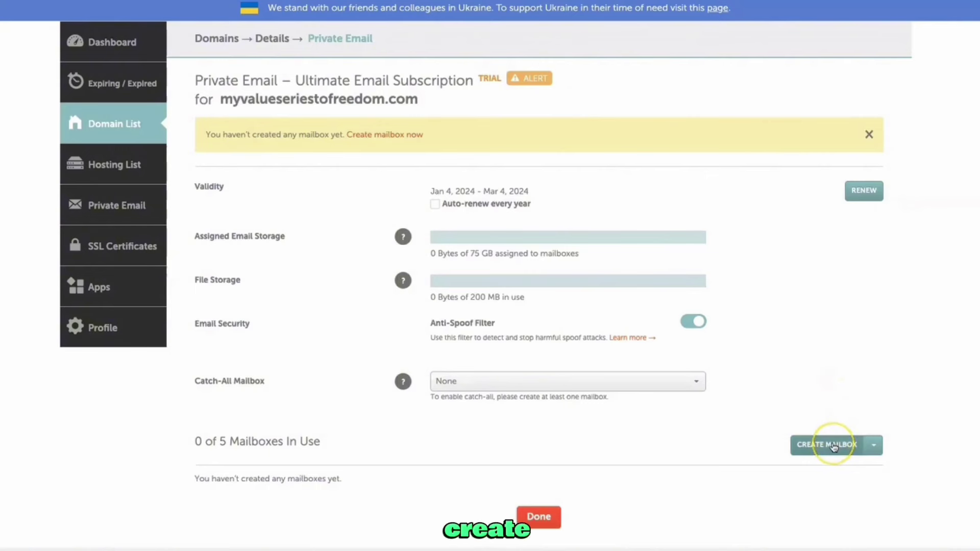
Create a 15 GB mailbox on myvalueseriestofreedom.com with a chosen mailbox name and password
click(834, 446)
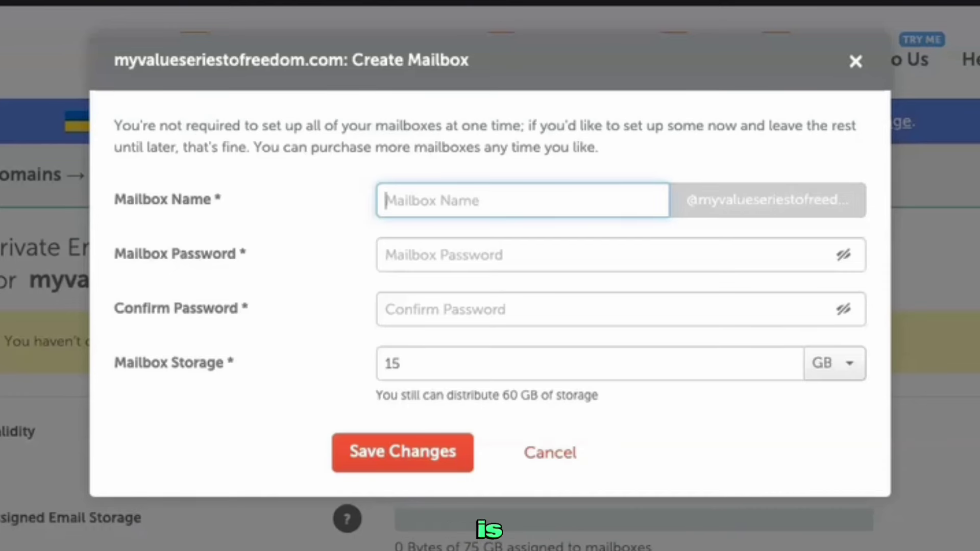
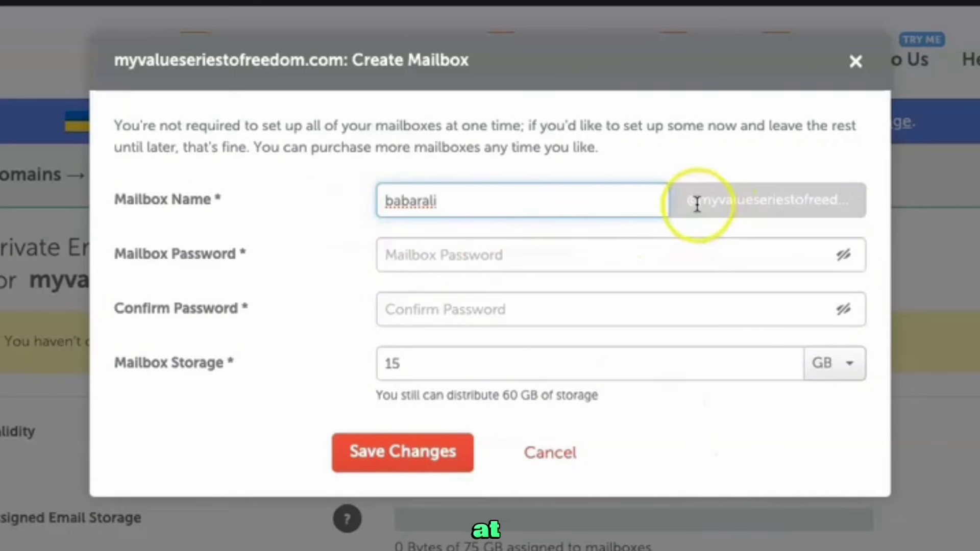
click(736, 258)
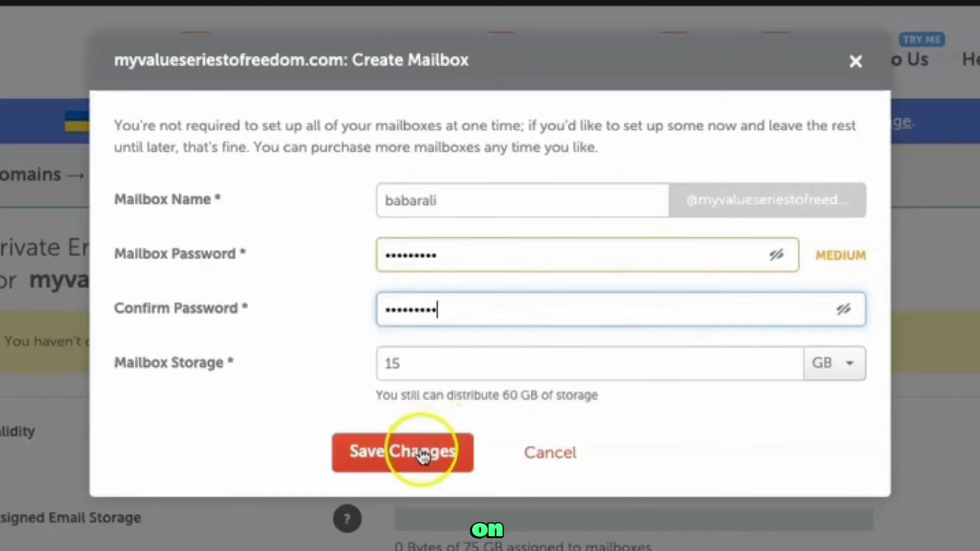
click(421, 453)
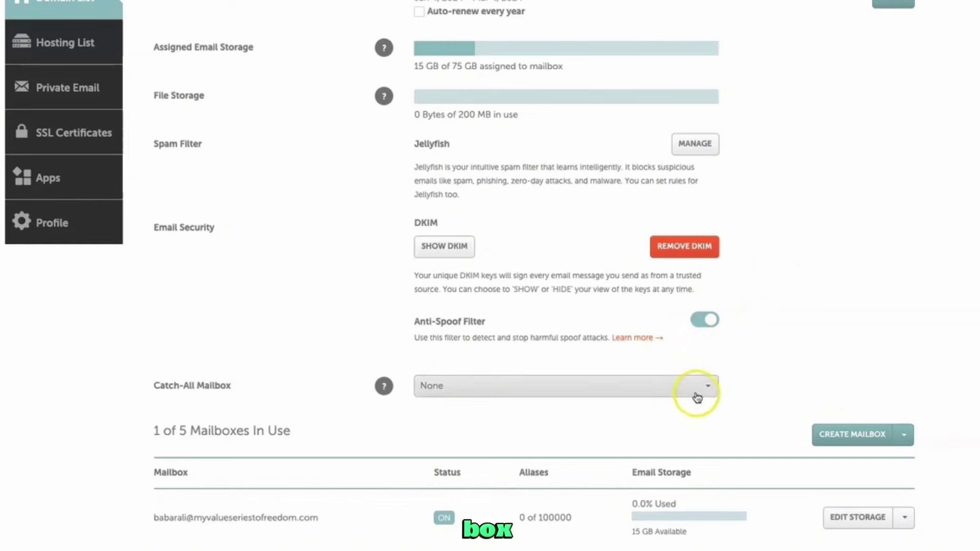
Choose the new mailbox as the domain's Catch-All Mailbox
click(609, 346)
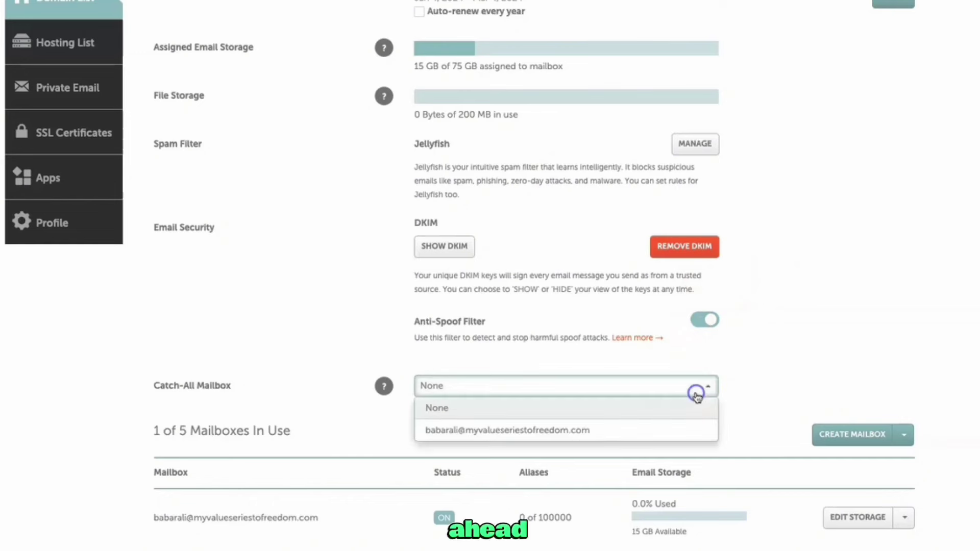
click(611, 433)
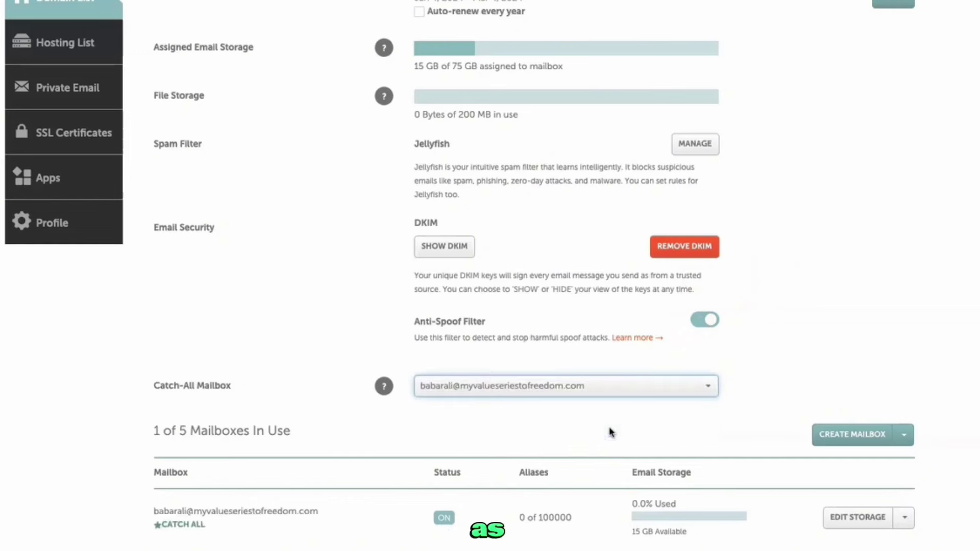
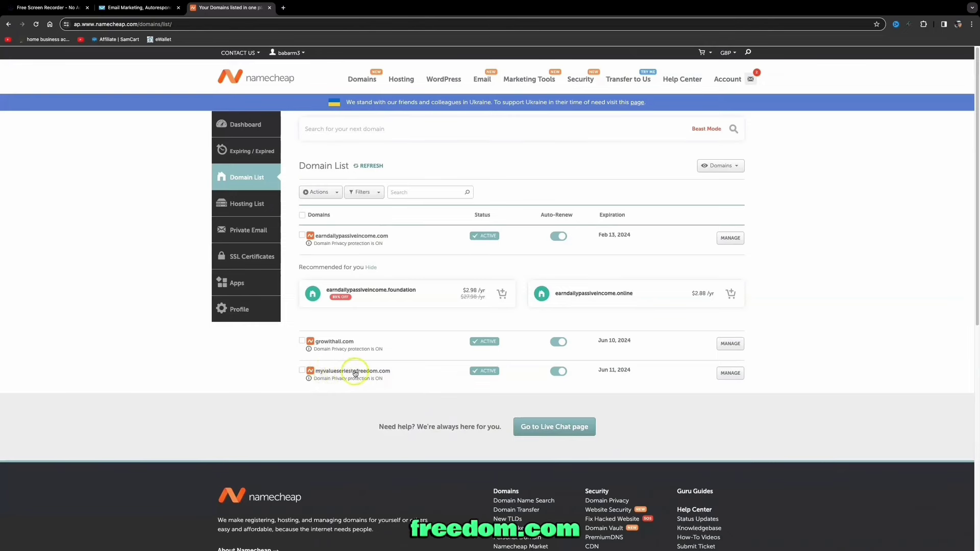
Find and select the myvalueseriestofreedom.com mailbox address in Namecheap's Private Email, then return to GetResponse
click(729, 374)
scroll(328, 301, down, 6)
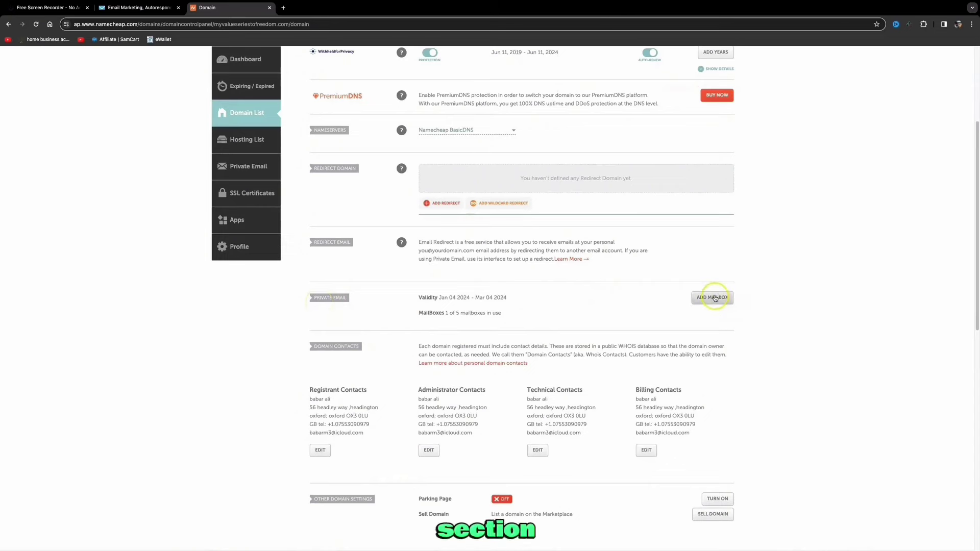
drag(396, 279, 300, 280)
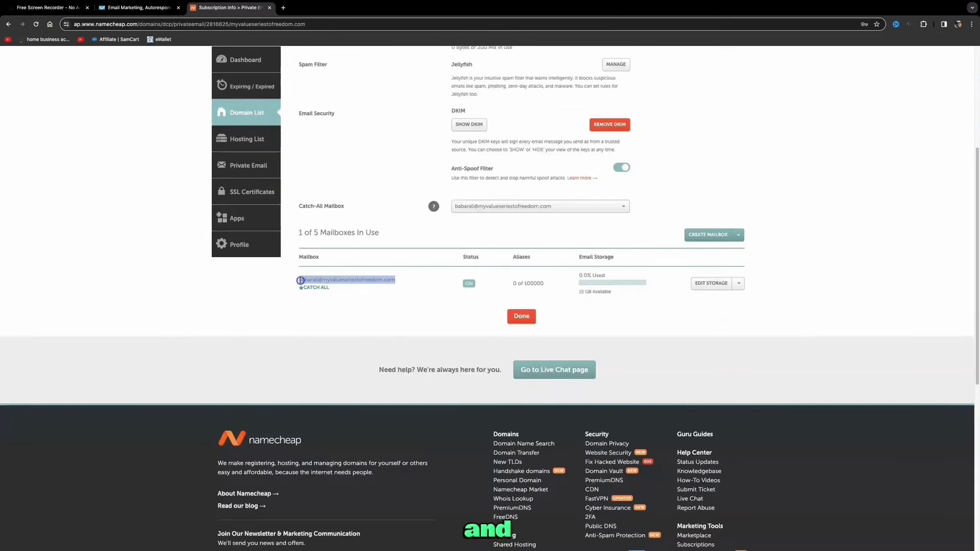
click(142, 10)
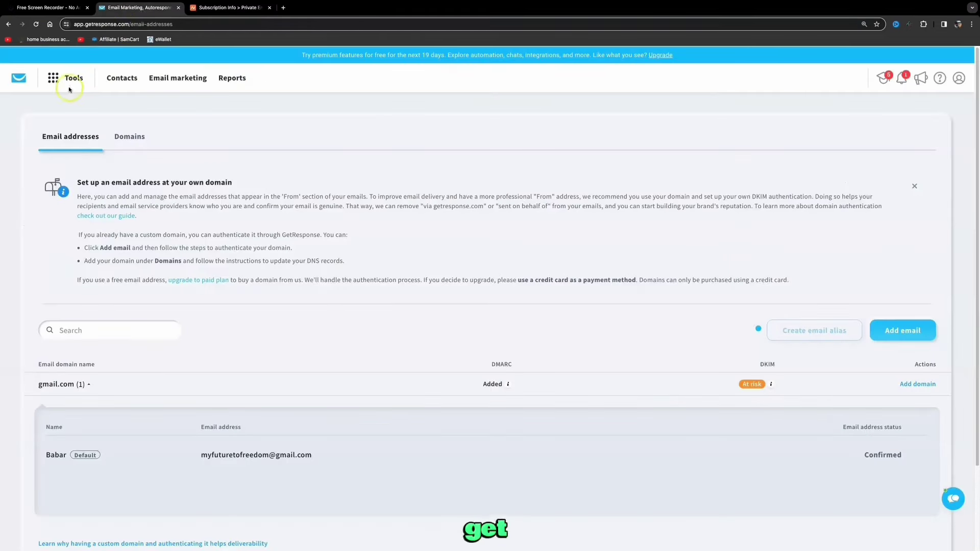
Add the pasted domain mailbox with a sender name under Emails and domains, and acknowledge the verification notice
click(54, 79)
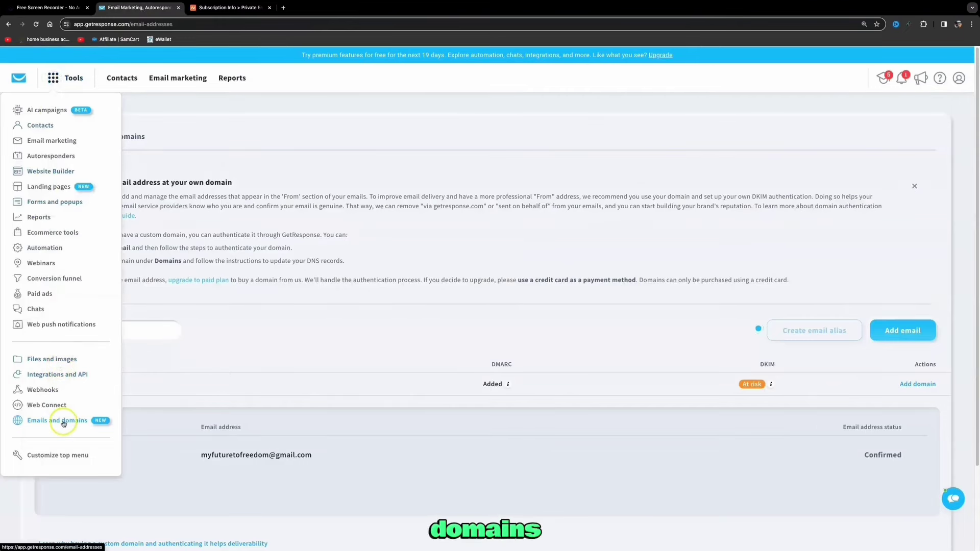
click(900, 329)
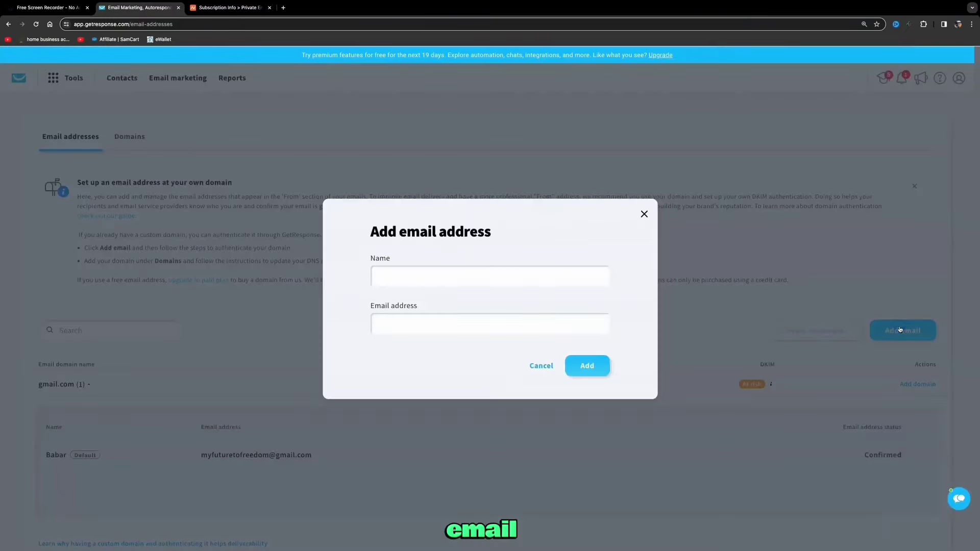
click(538, 275)
click(404, 298)
click(443, 325)
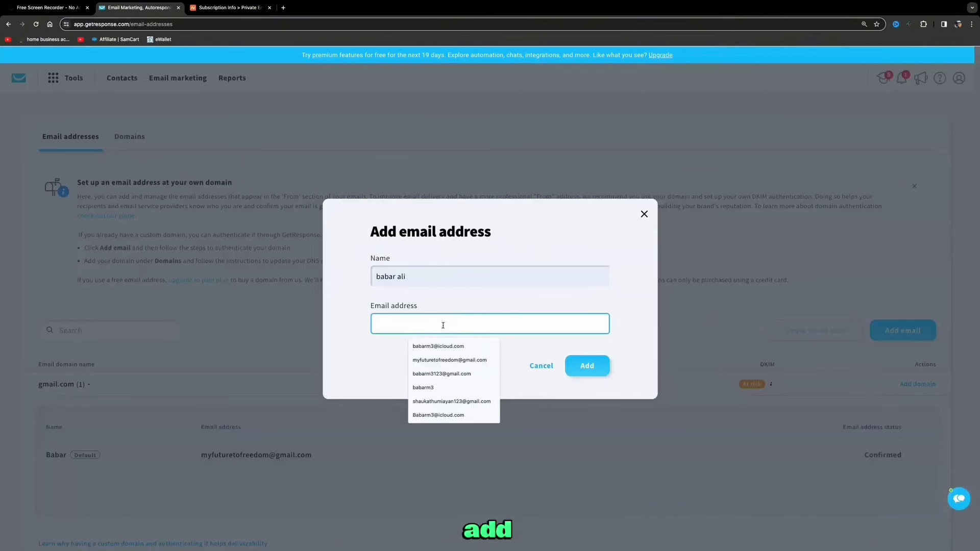
key(super+v)
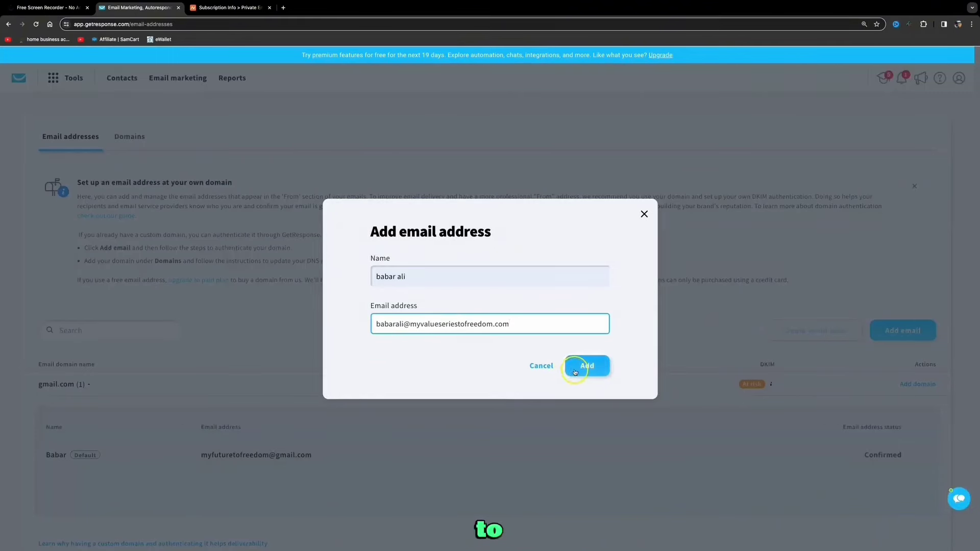
click(587, 366)
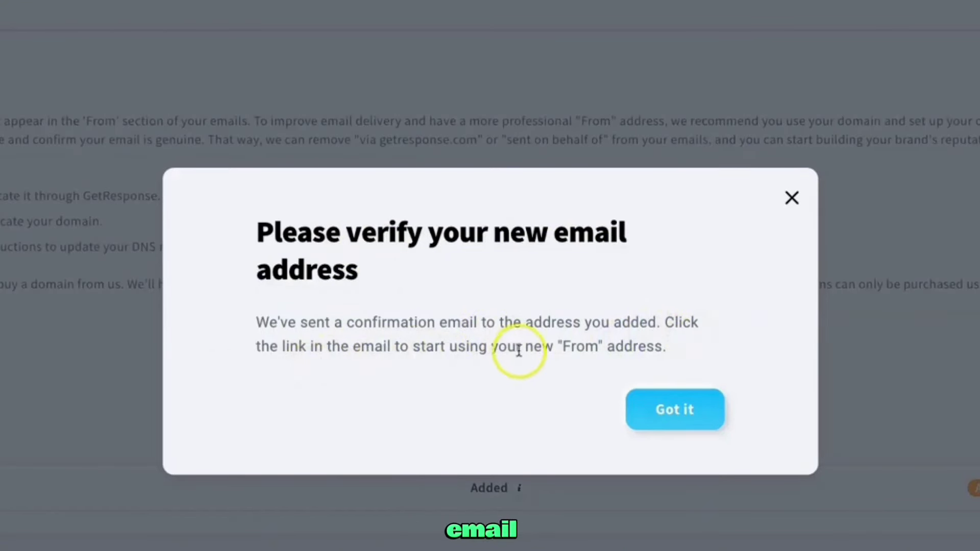
click(697, 411)
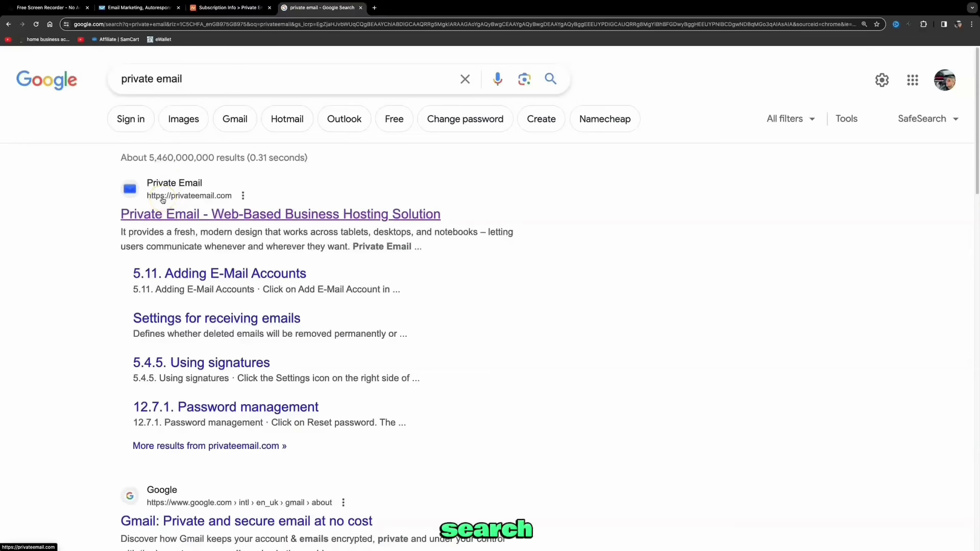
Log in to Private Email webmail and confirm the sender from GetResponse's confirmation message
click(192, 219)
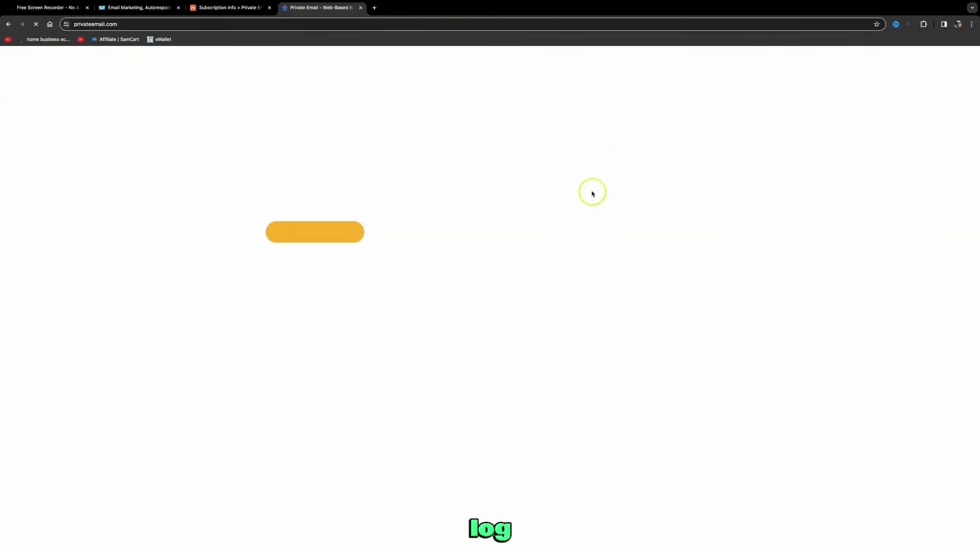
click(602, 220)
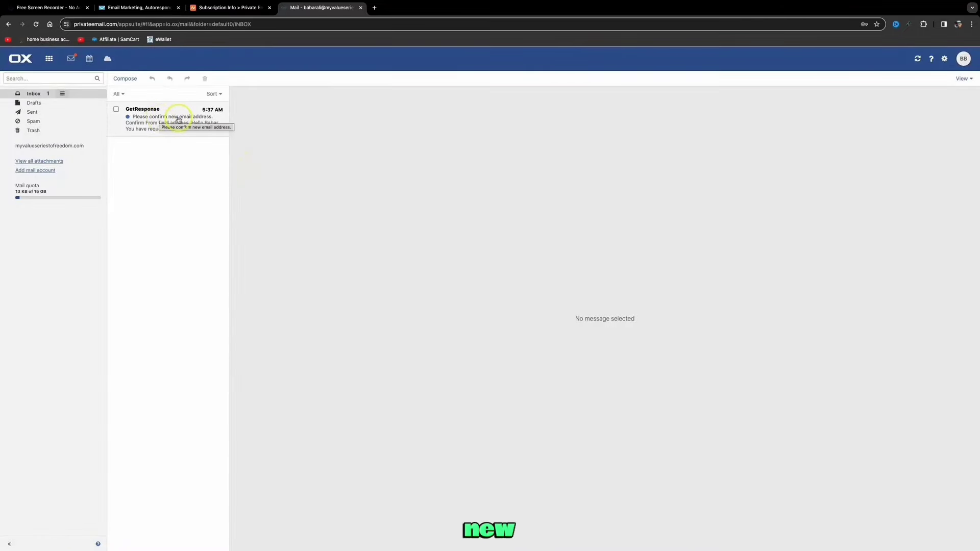
click(178, 119)
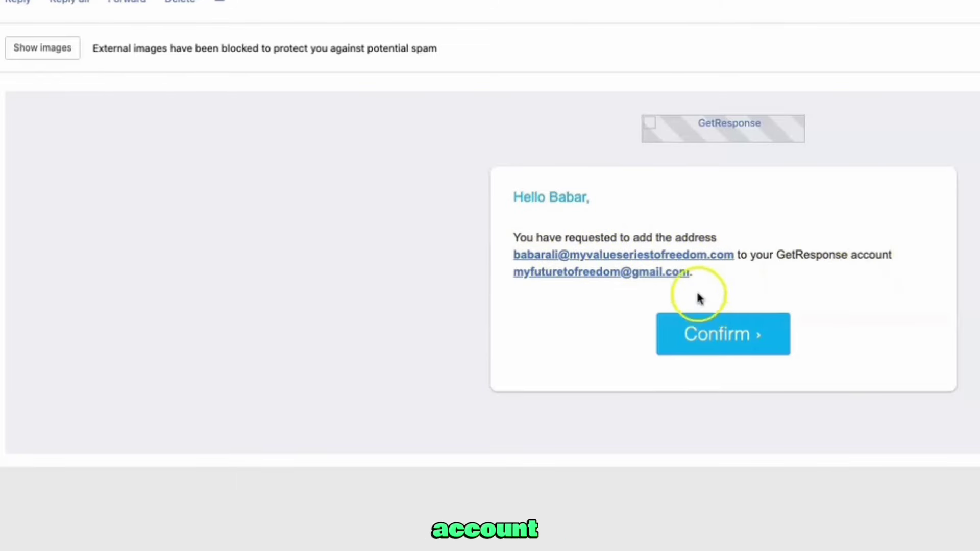
click(742, 346)
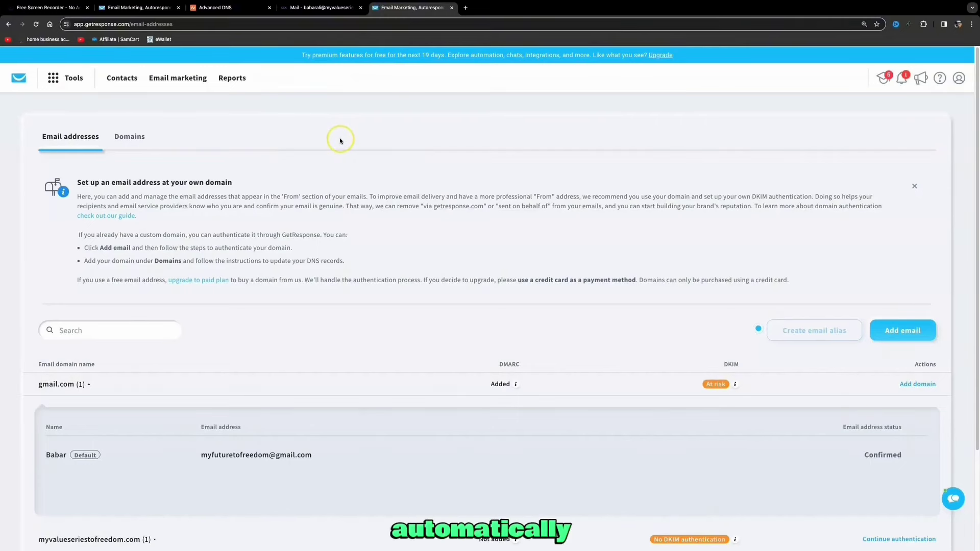
Open the Continue authentication DKIM dialog for myvalueseriestofreedom.com on the Email addresses page
scroll(341, 142, down, 3)
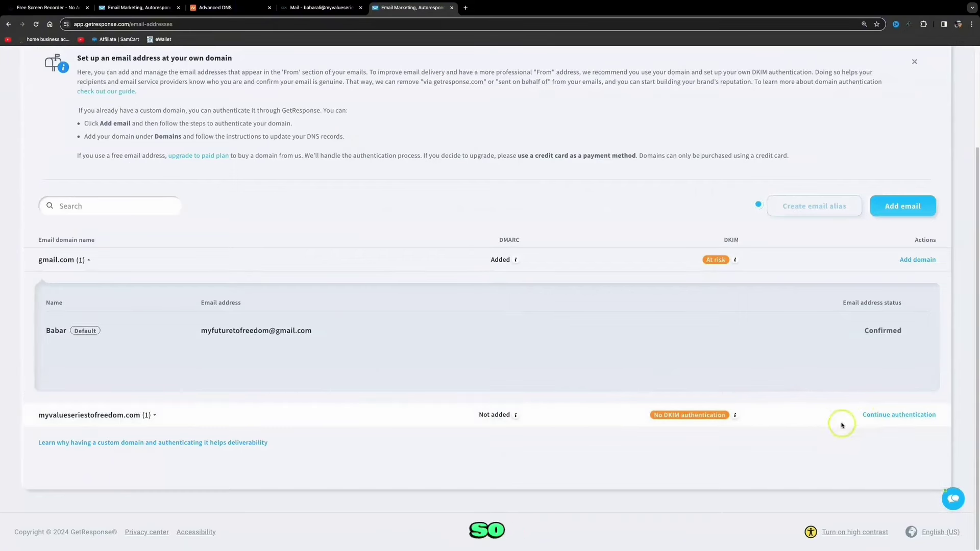
click(881, 416)
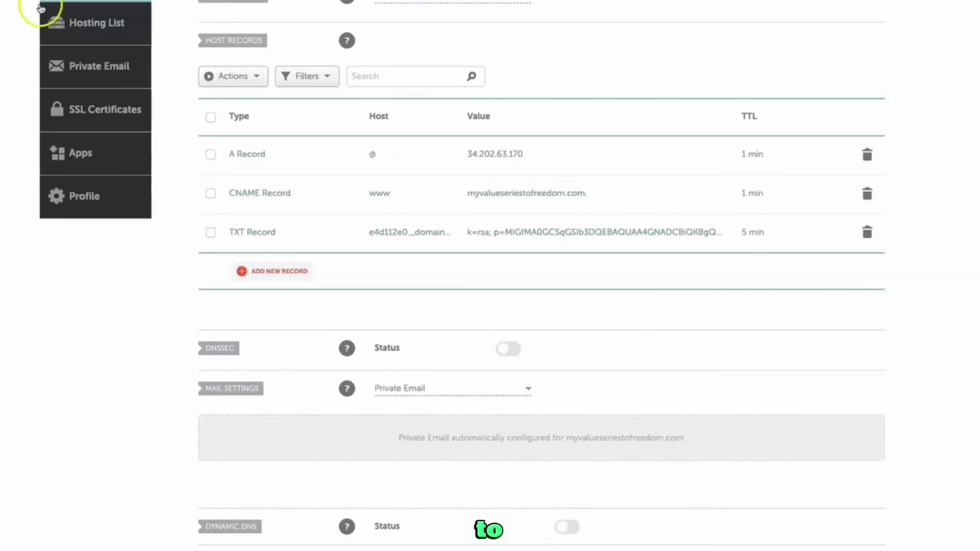
scroll(41, 7, up, 3)
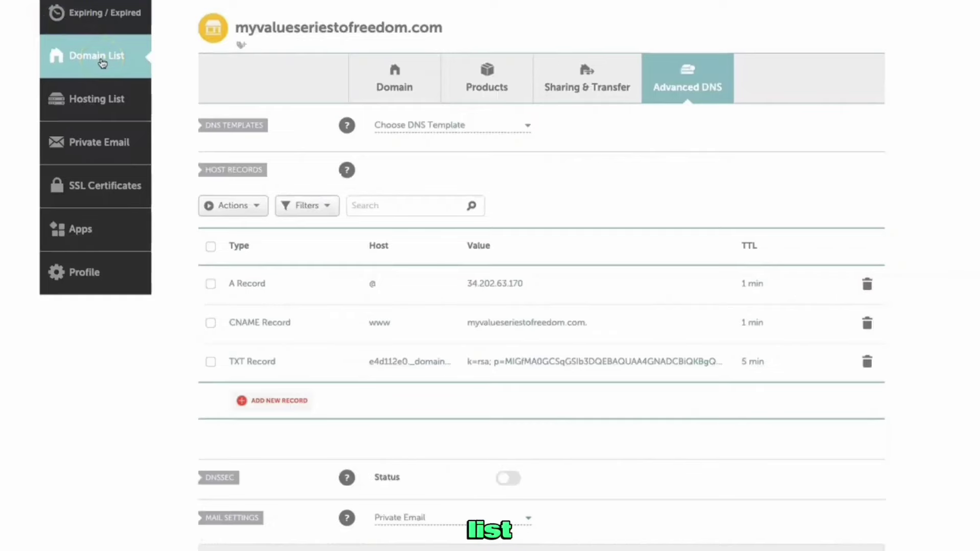
Open the Advanced DNS host records for myvalueseriestofreedom.com from Namecheap's domain list
click(101, 60)
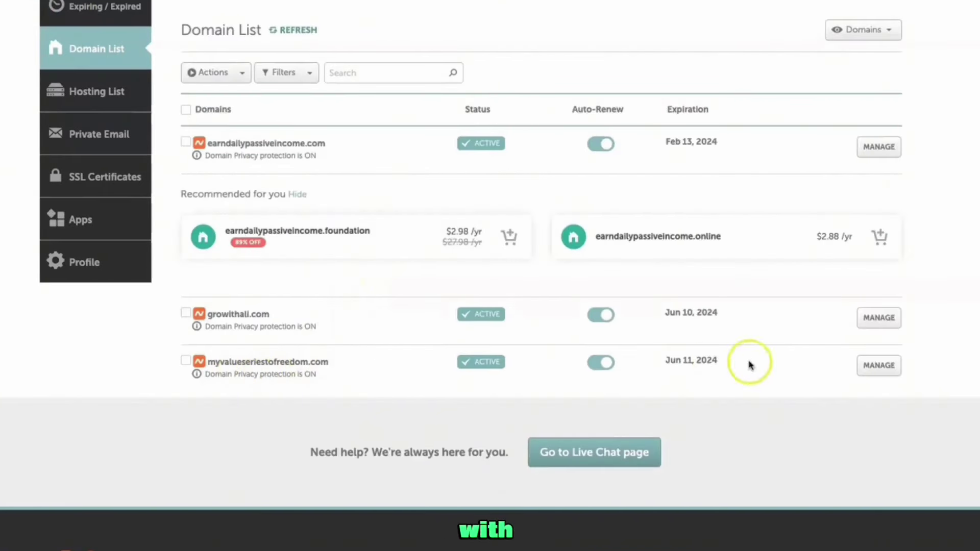
click(886, 367)
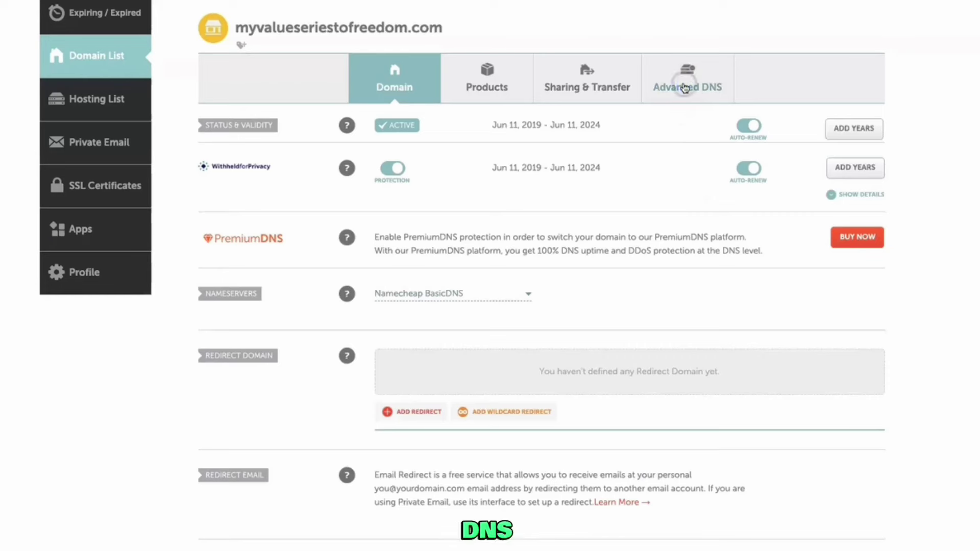
click(685, 89)
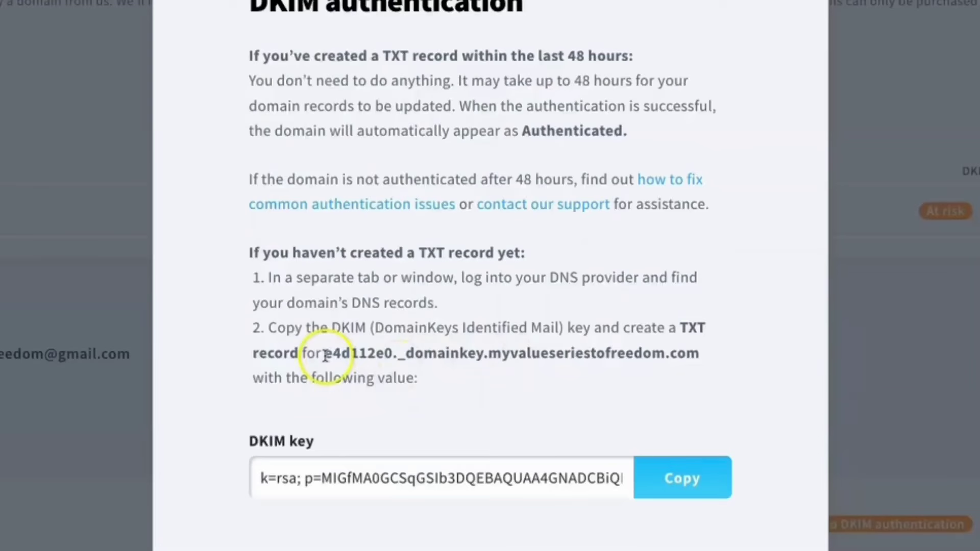
Fill the TXT record with GetResponse's DKIM host and key, set TTL to 5 min, and save
drag(323, 353, 698, 358)
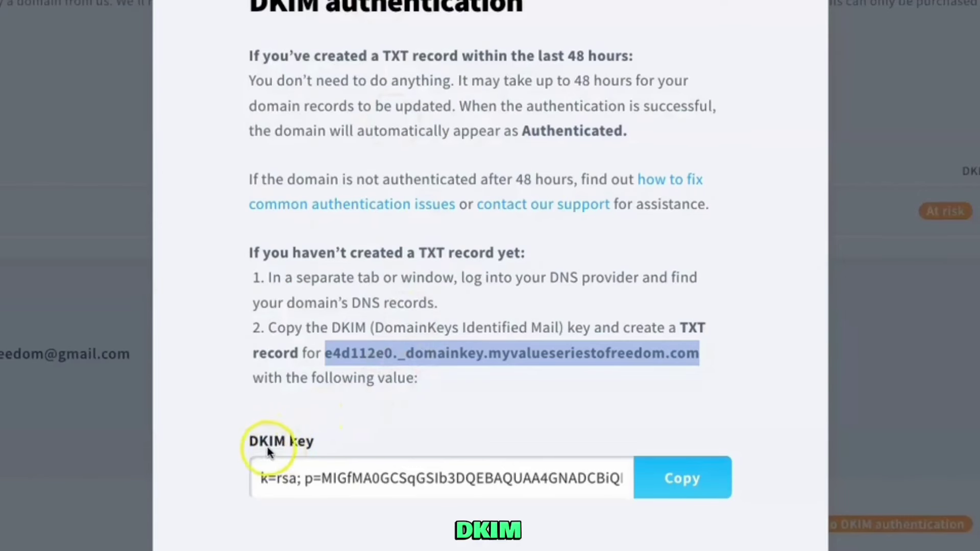
click(682, 493)
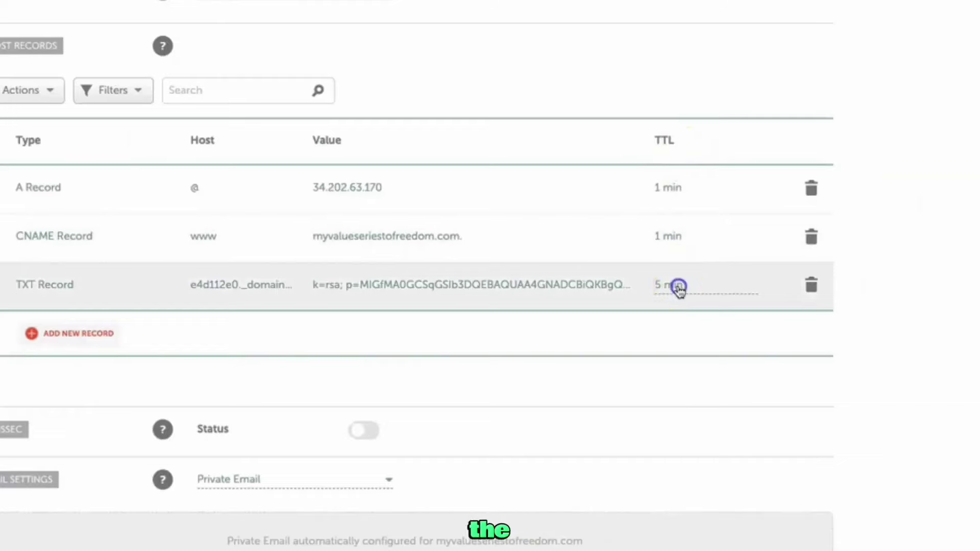
click(679, 290)
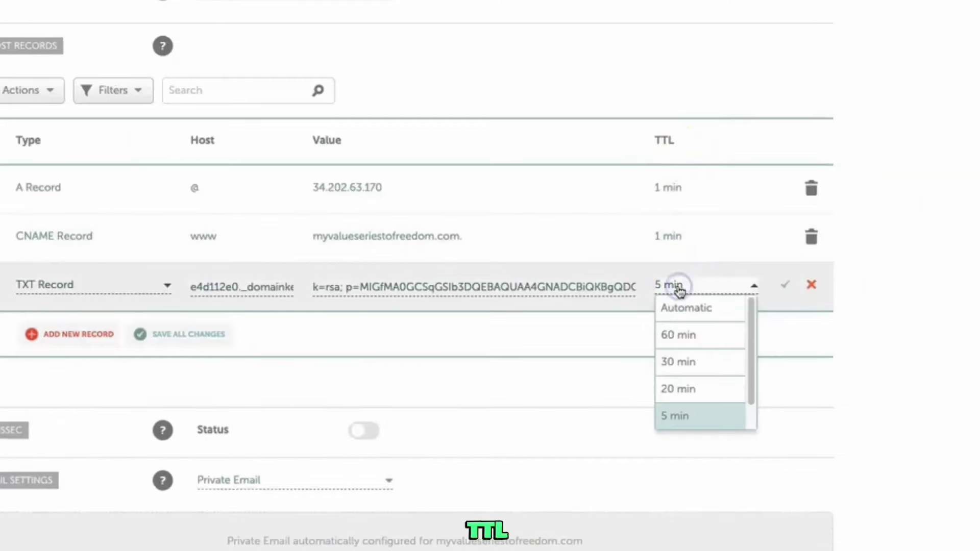
click(692, 417)
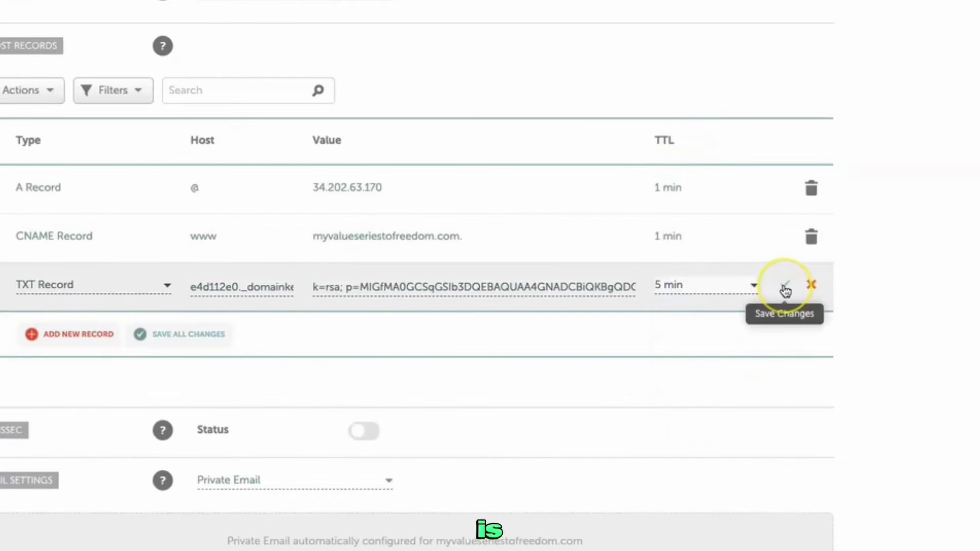
click(785, 289)
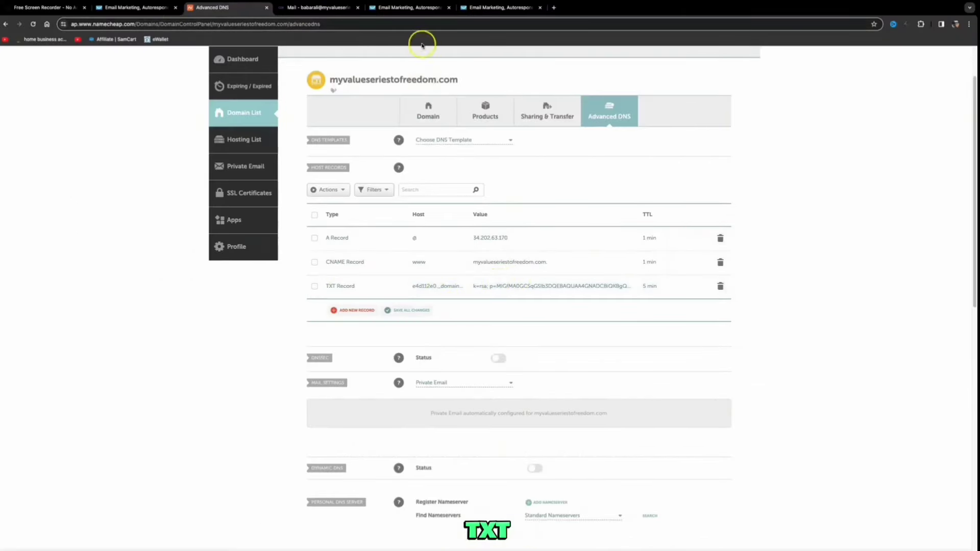
Review the DKIM automatic-authentication note, close the instructions, and move to the Home Business Academy page
click(406, 7)
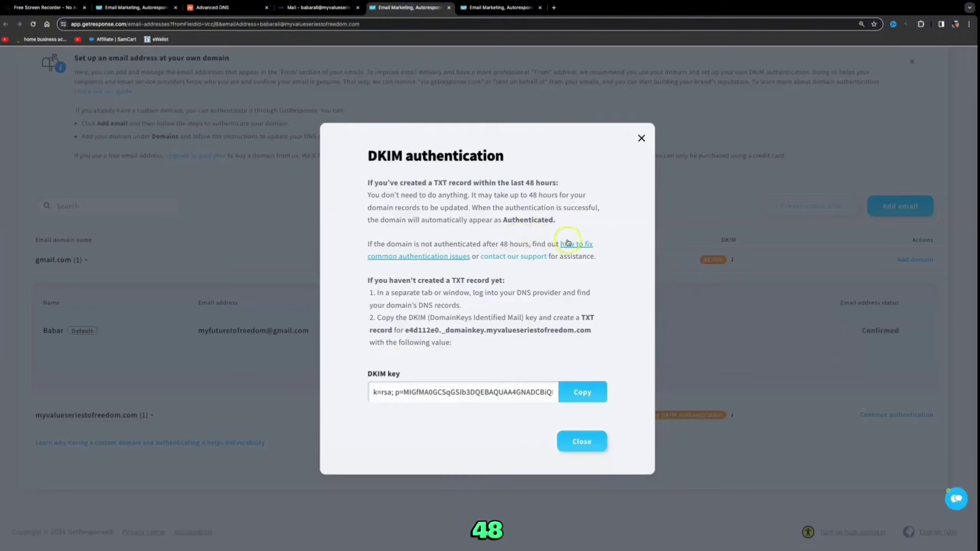
drag(383, 221, 562, 227)
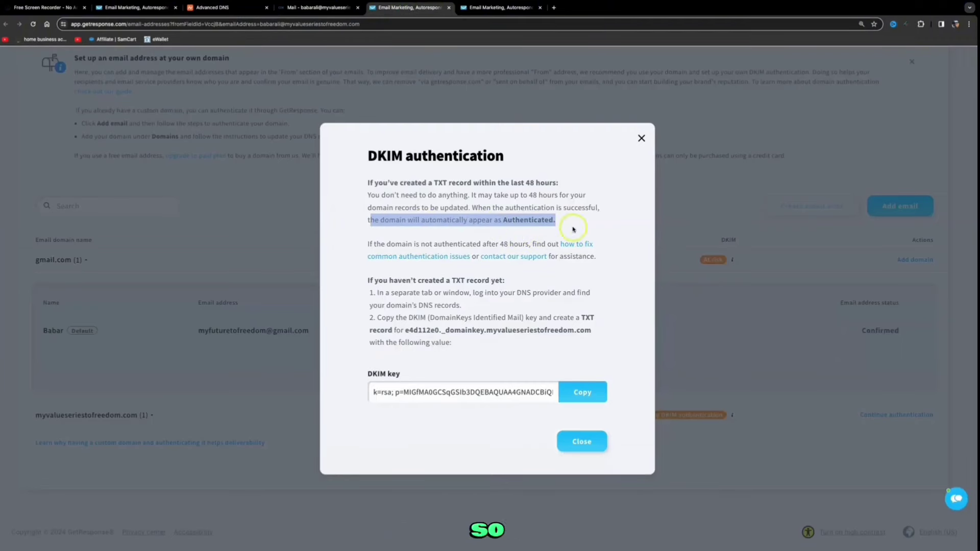
click(597, 447)
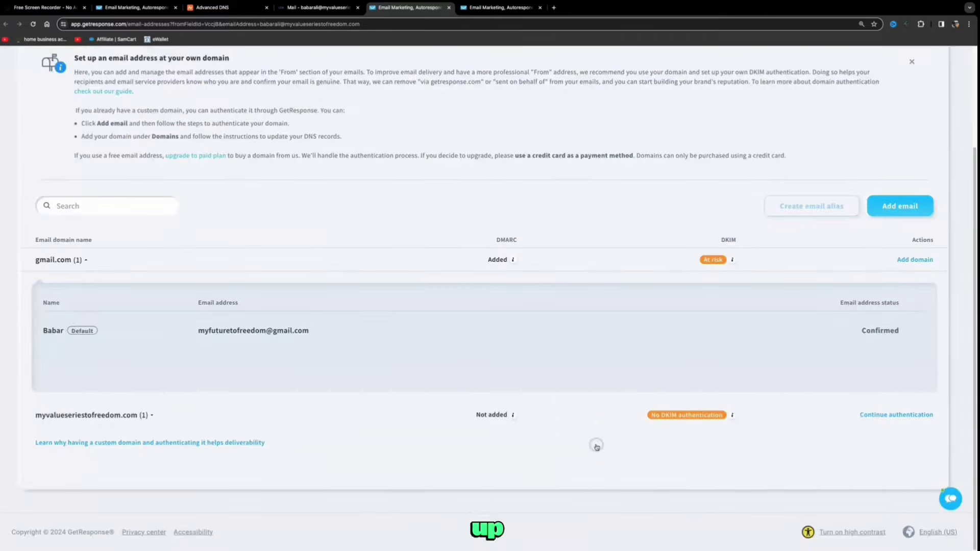
scroll(306, 104, up, 3)
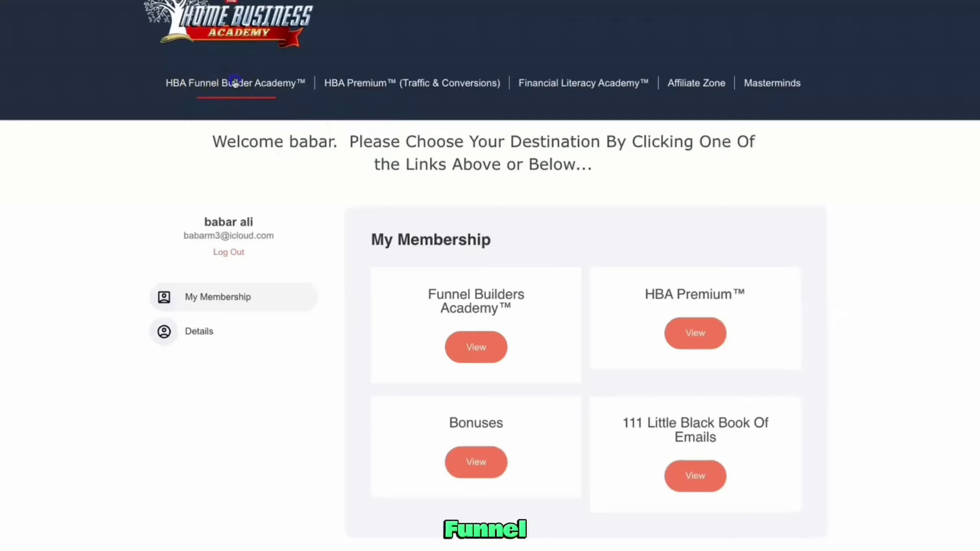
Add GetResponse under the funnel's Applications settings, then return to GetResponse Tools for an API key
click(234, 83)
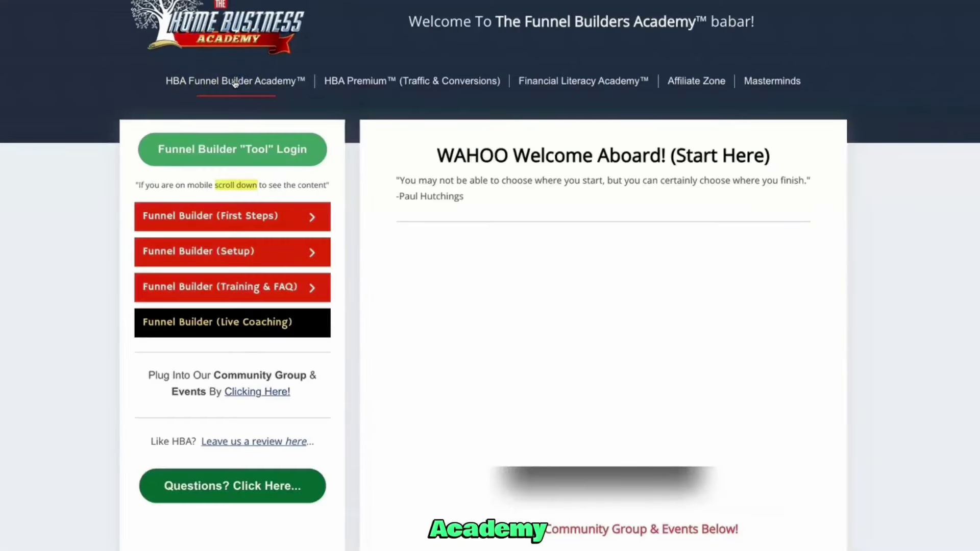
click(207, 150)
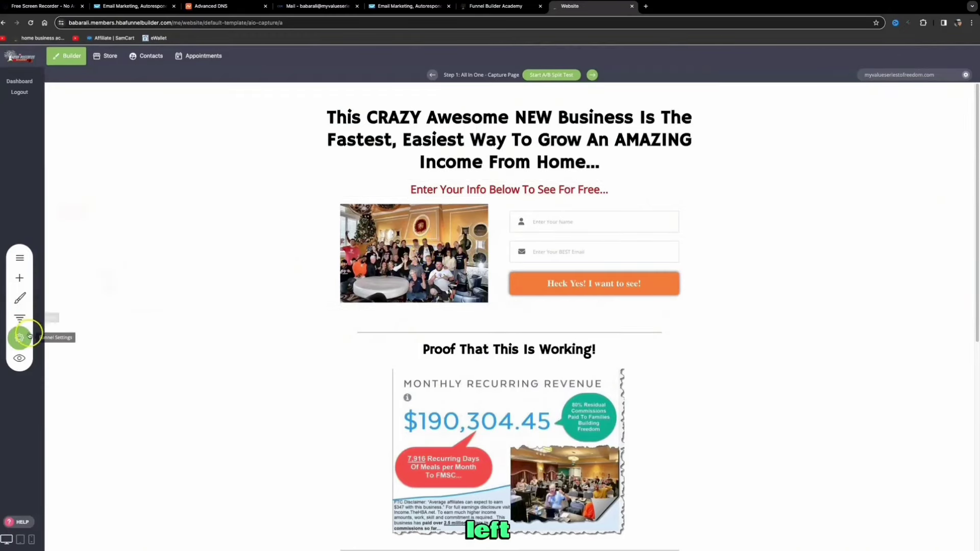
click(21, 337)
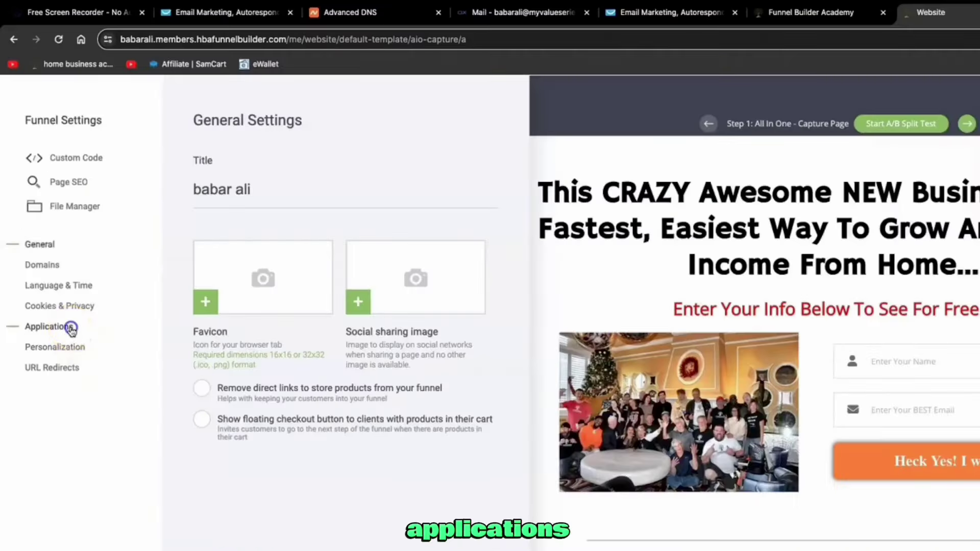
click(72, 329)
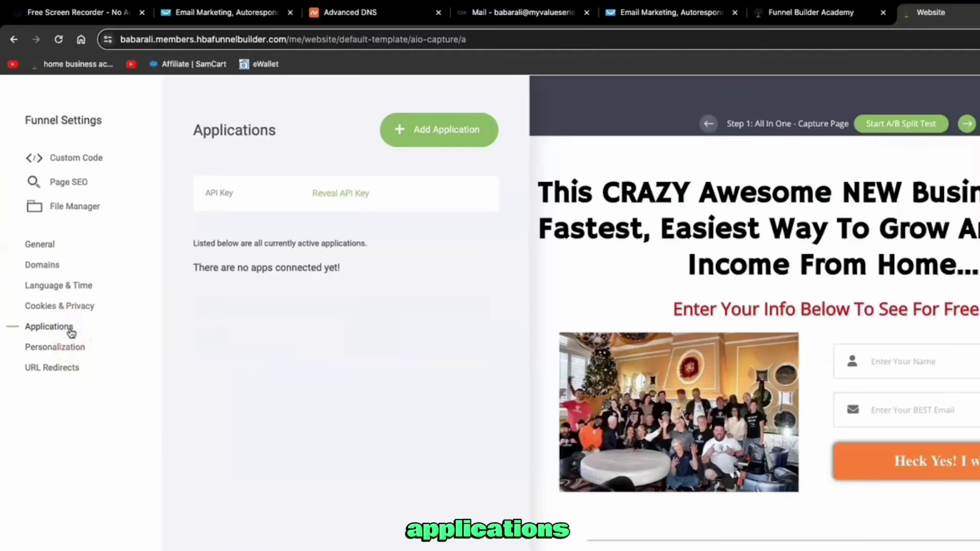
click(462, 132)
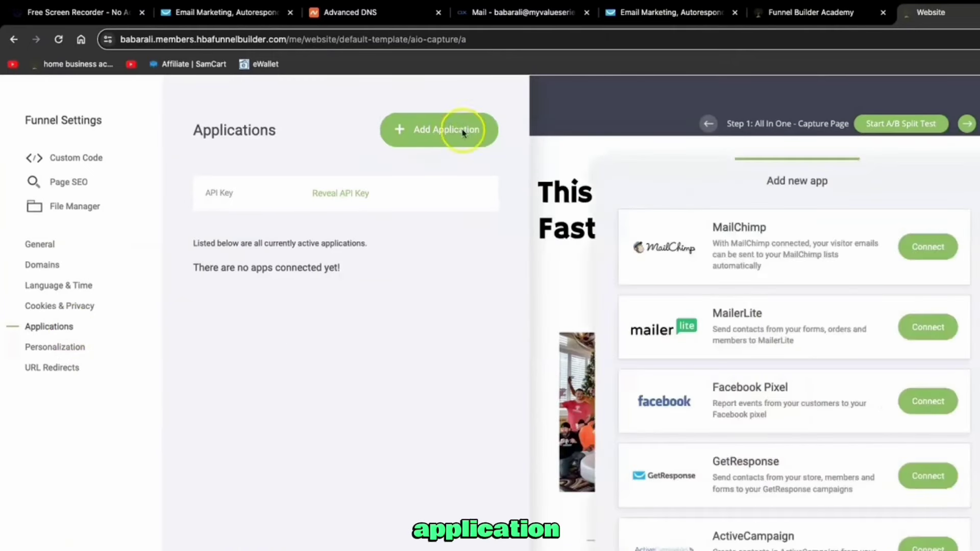
click(924, 493)
click(917, 480)
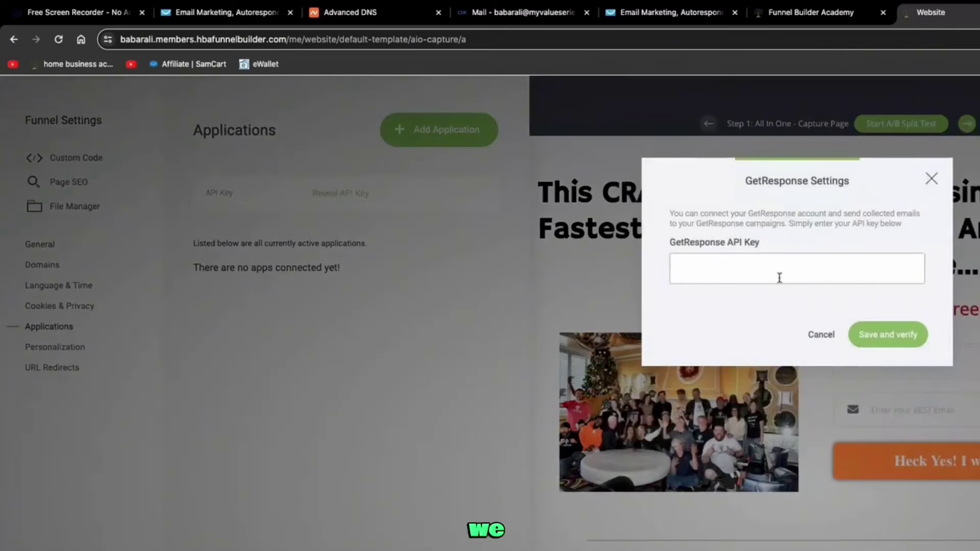
click(730, 283)
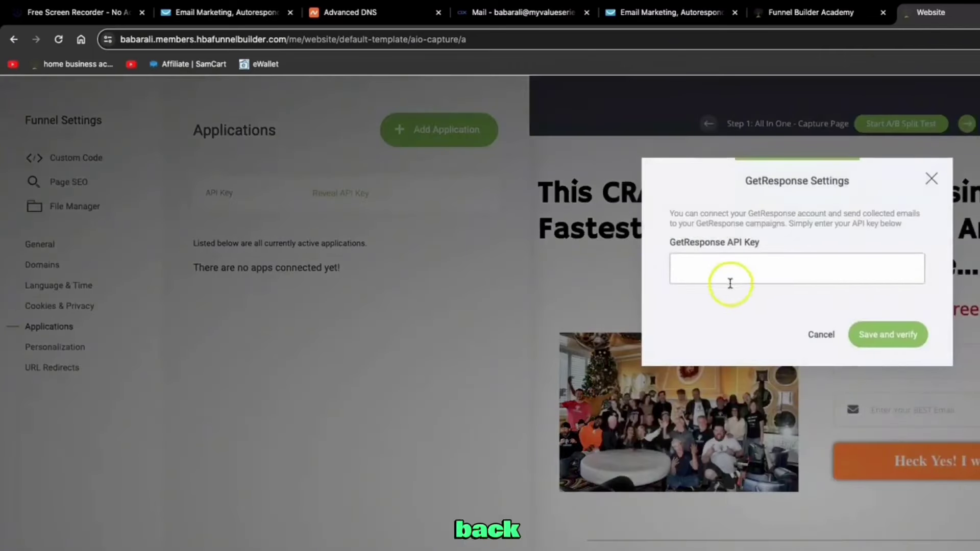
click(203, 10)
click(88, 124)
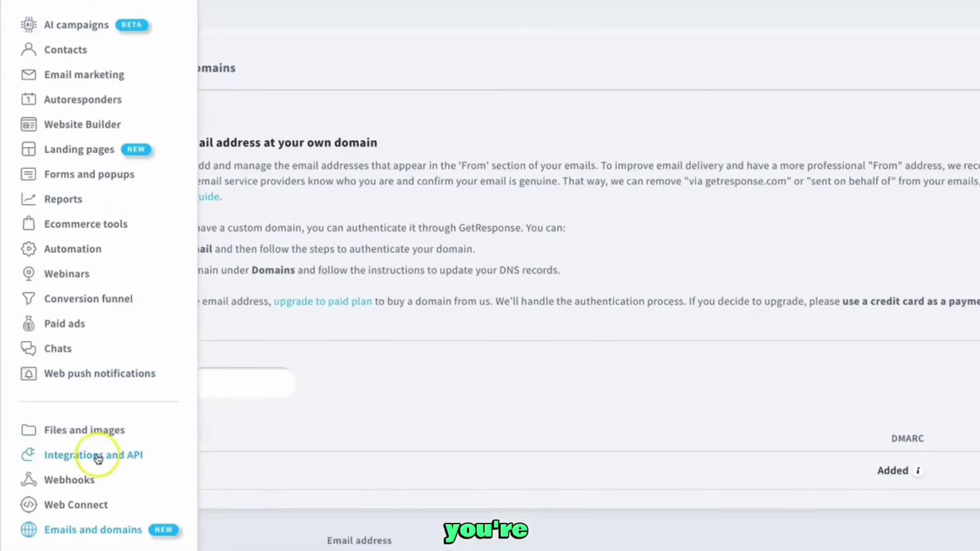
Generate a GetResponse API key named 'smart af' and paste it into the funnel's API Key field
click(119, 457)
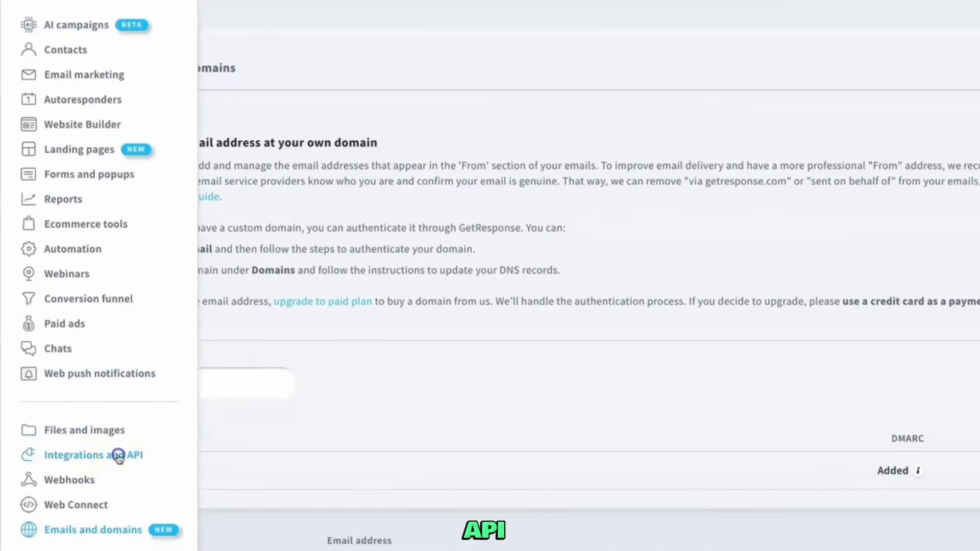
click(420, 68)
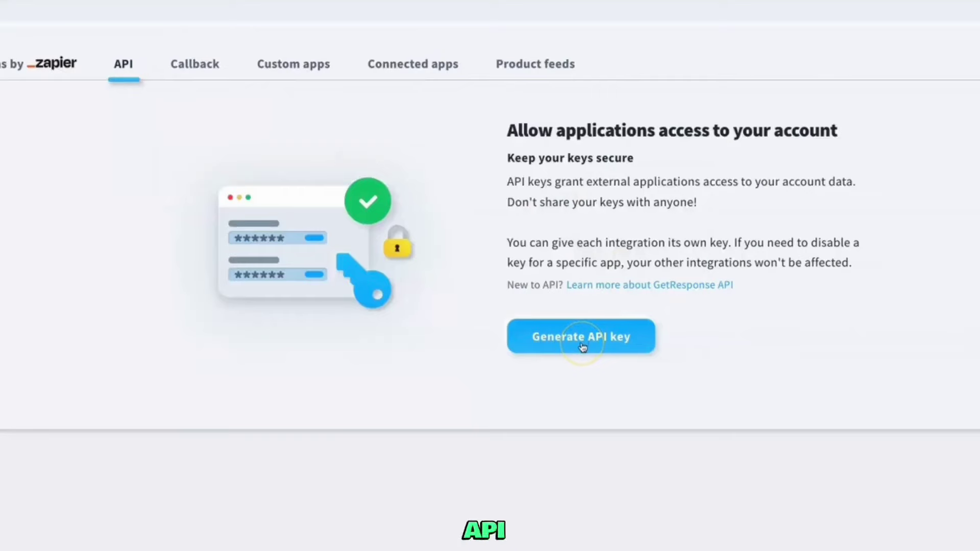
click(583, 347)
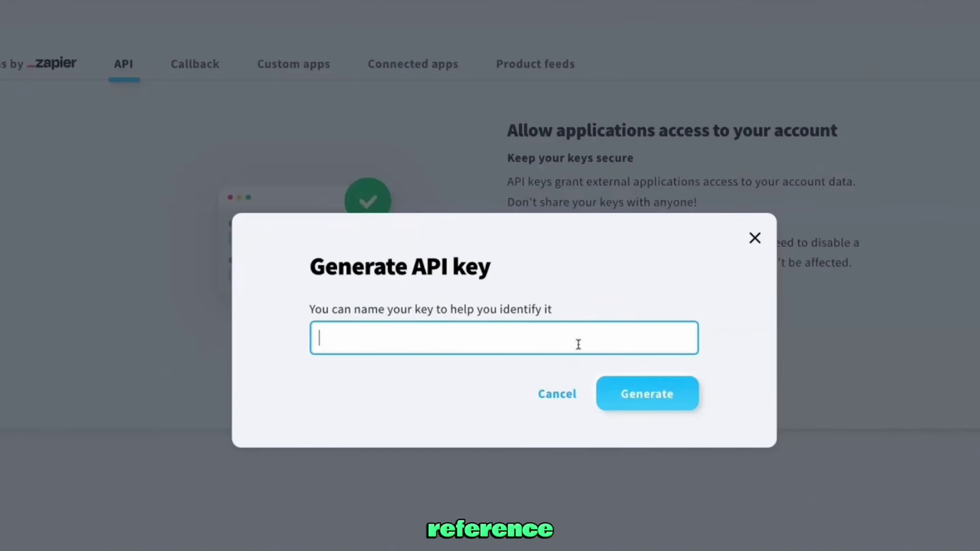
click(681, 399)
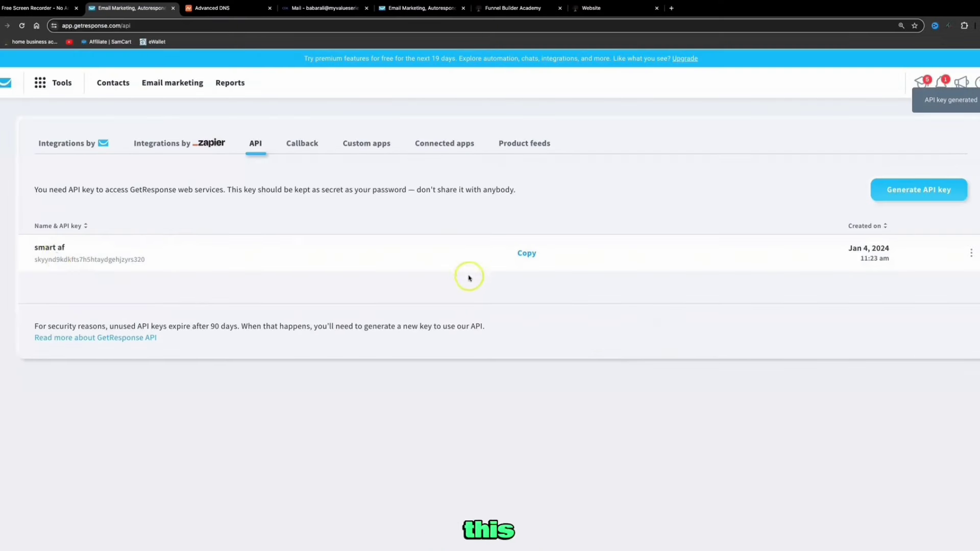
click(527, 253)
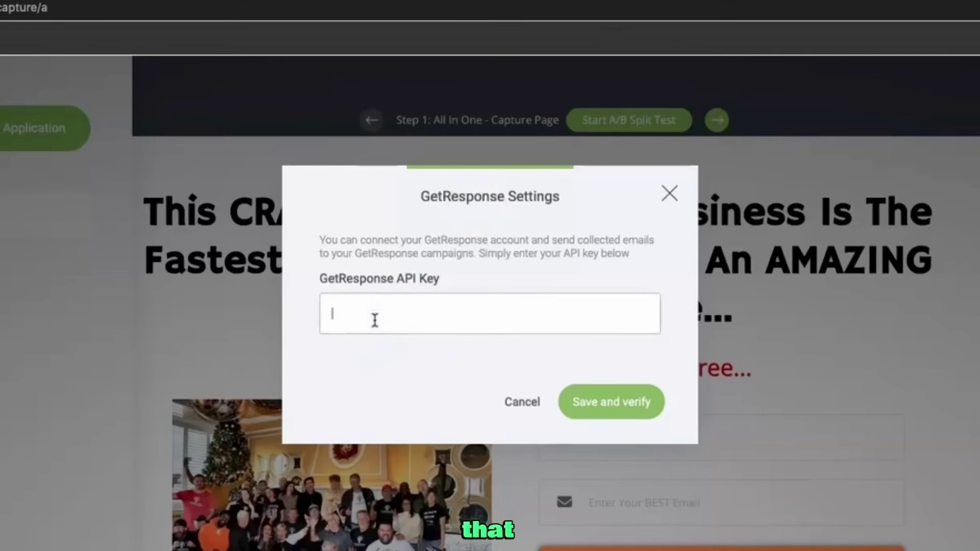
key(ctrl+v)
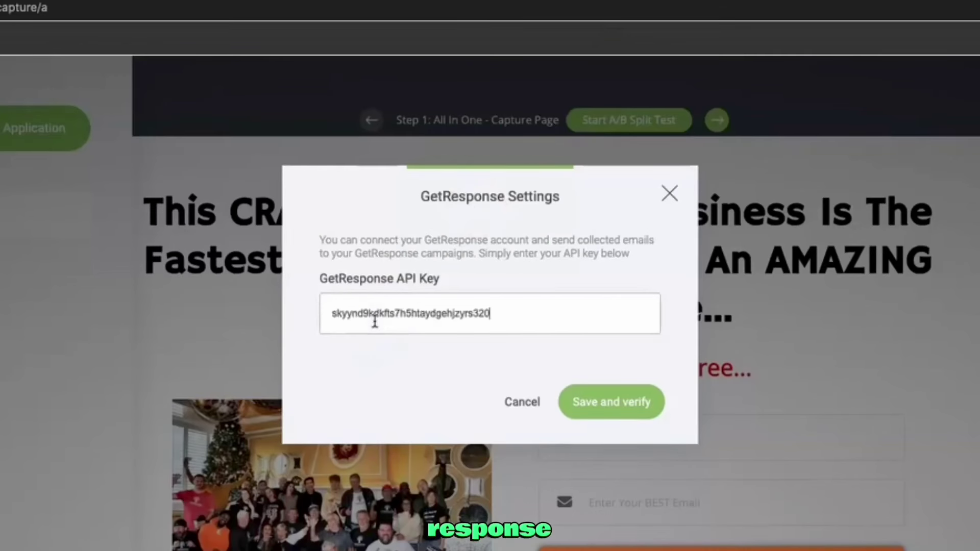
Verify the GetResponse connection and route the opt-in form to the '25 dollar business ba' list
click(600, 406)
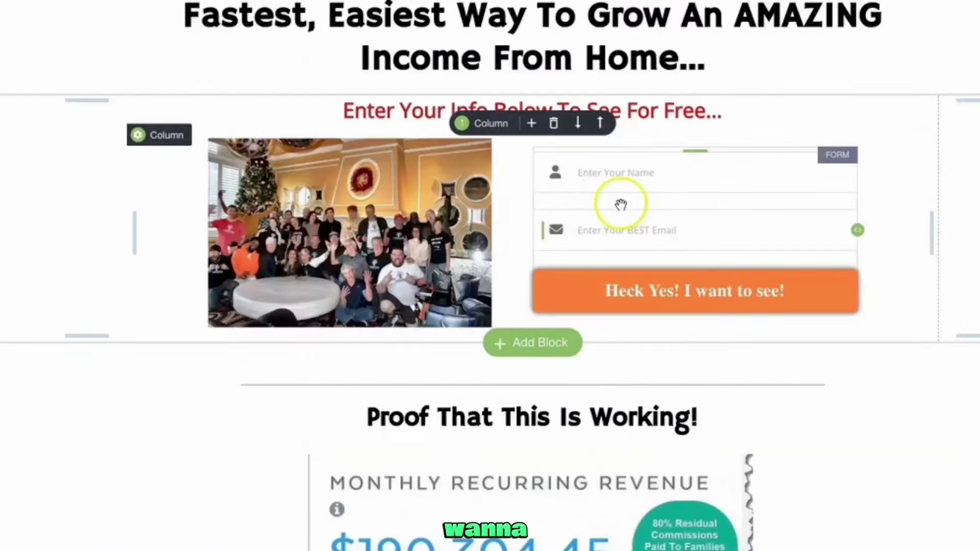
click(562, 235)
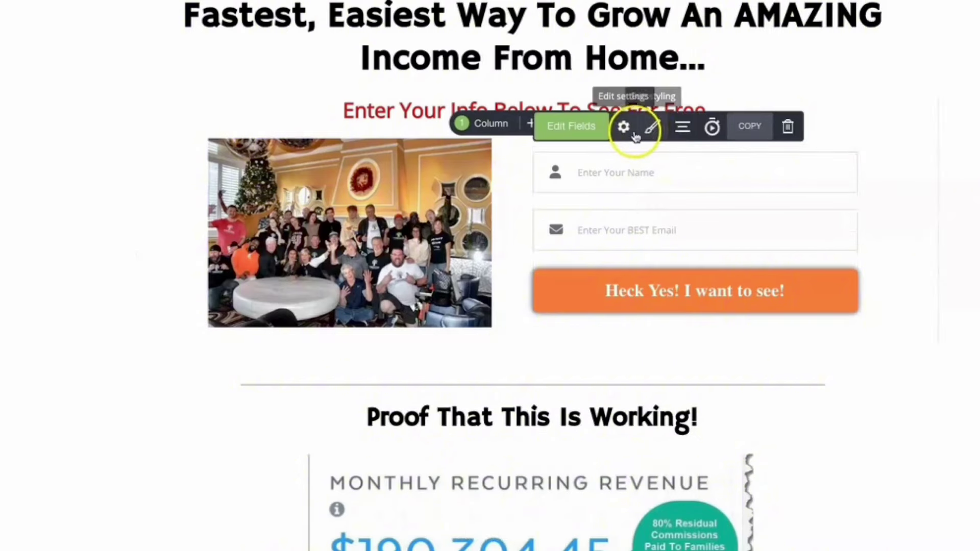
click(625, 127)
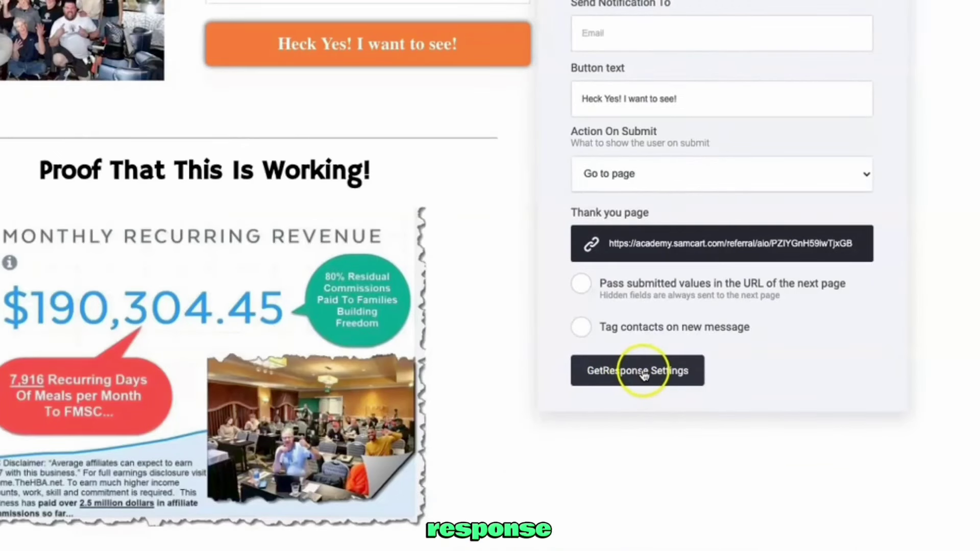
click(644, 375)
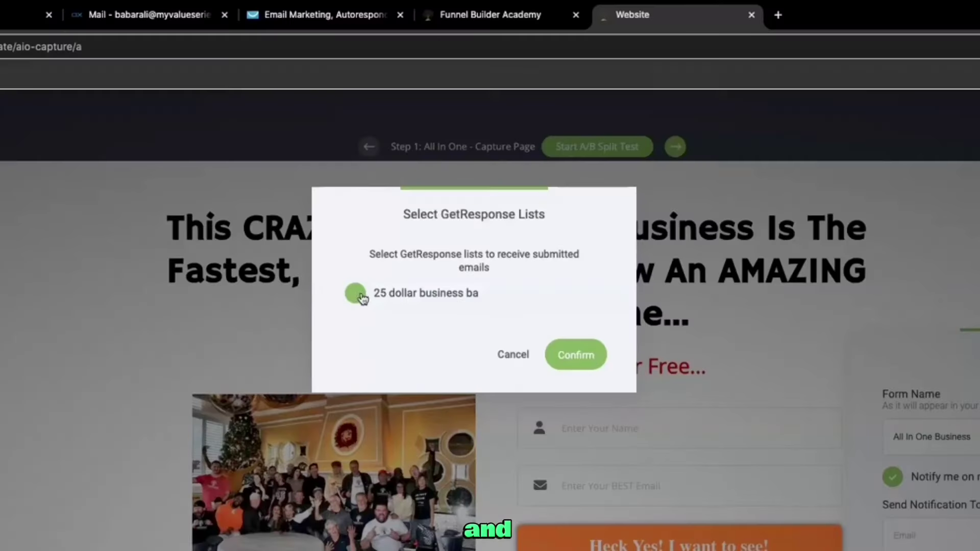
click(355, 296)
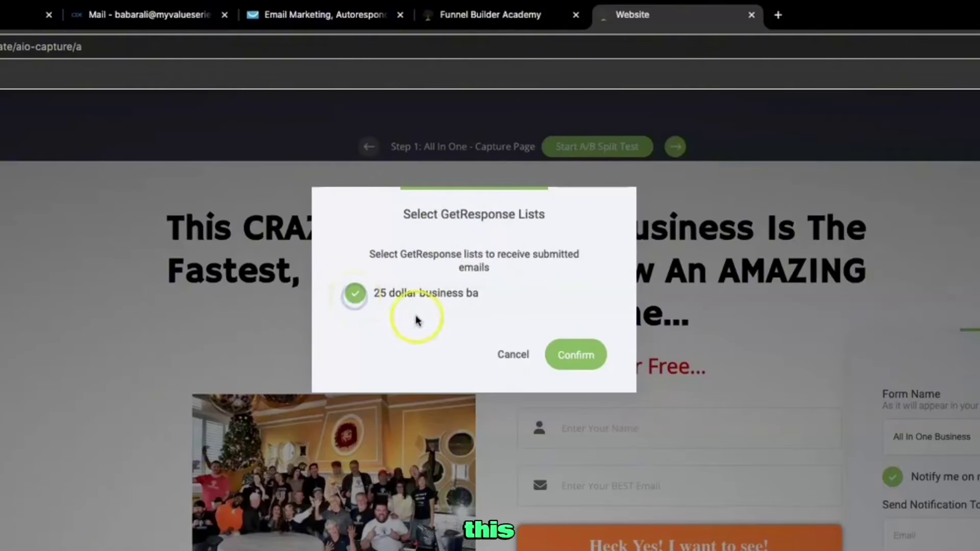
click(573, 358)
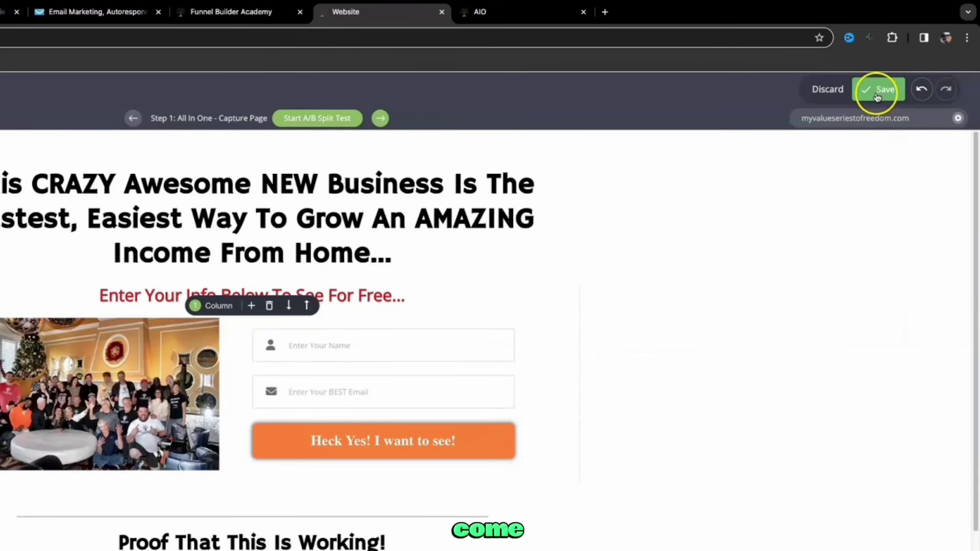
Save the funnel and open its live capture page on the domain
click(877, 95)
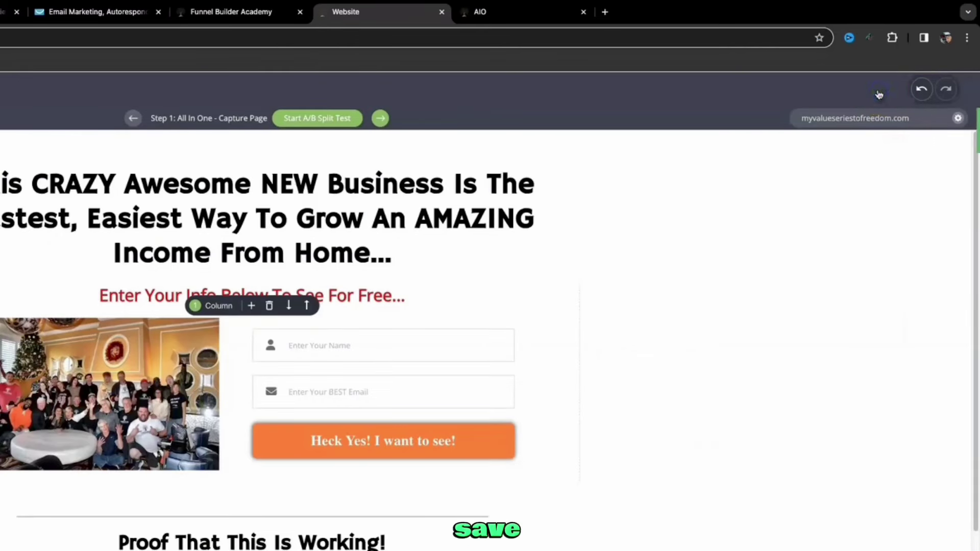
click(727, 274)
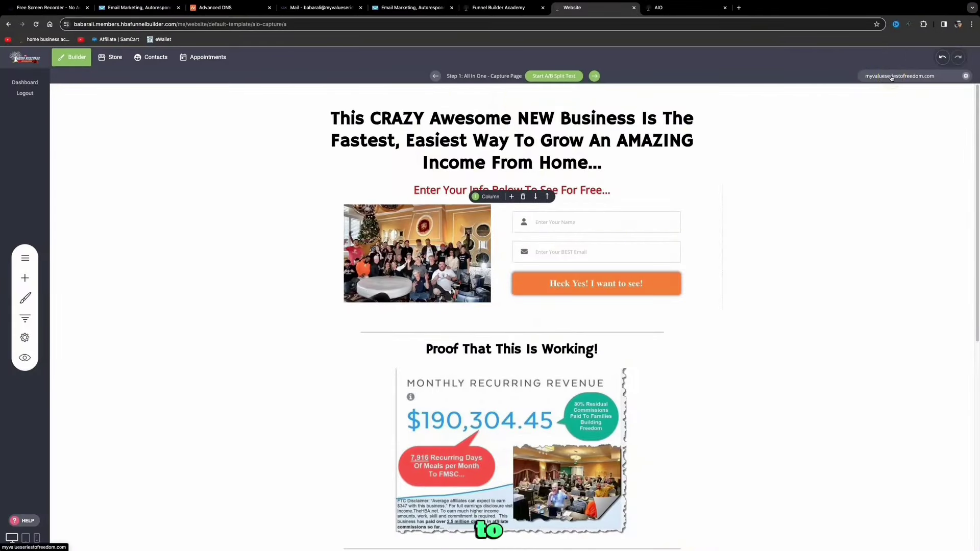
click(725, 7)
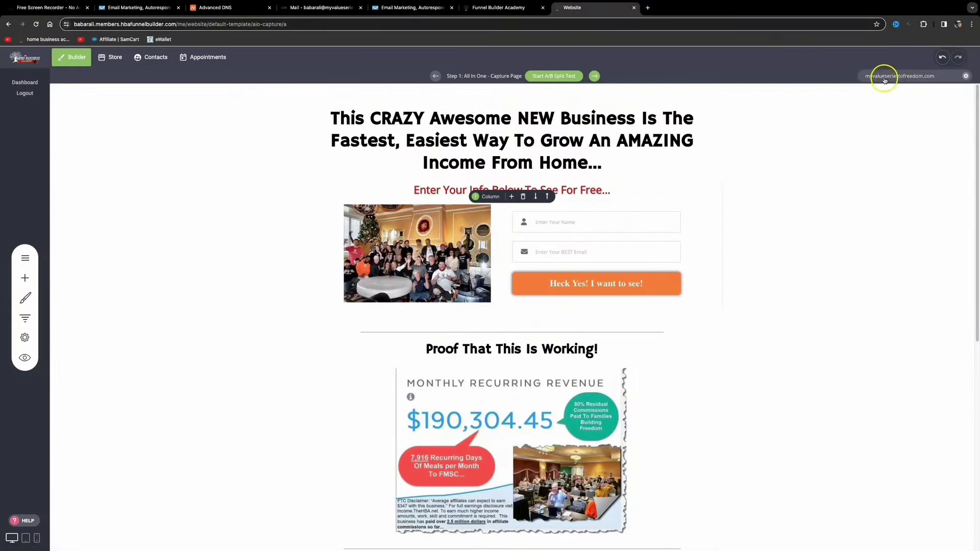
click(885, 78)
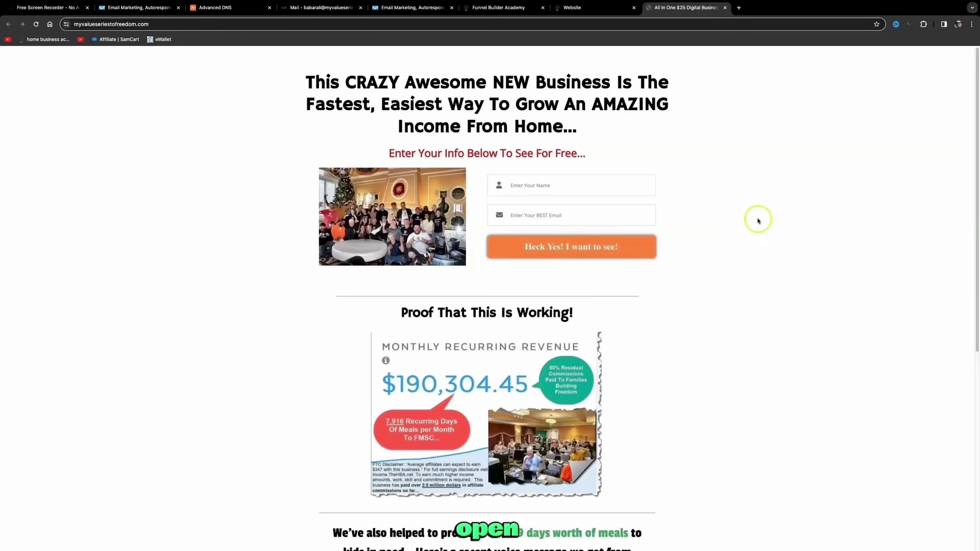
Enter a test name and e-mail address in the live page's opt-in form
click(580, 191)
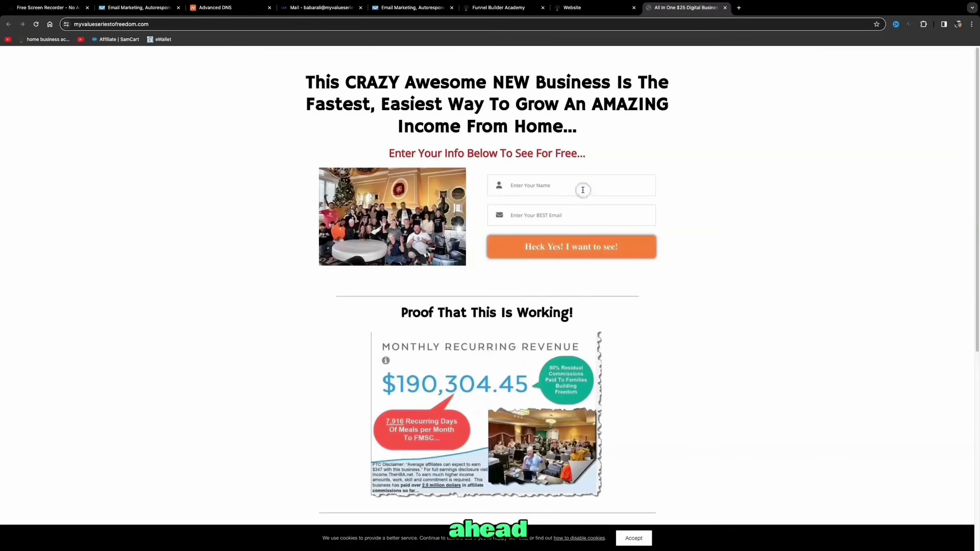
text(babar)
key(Tab)
click(579, 252)
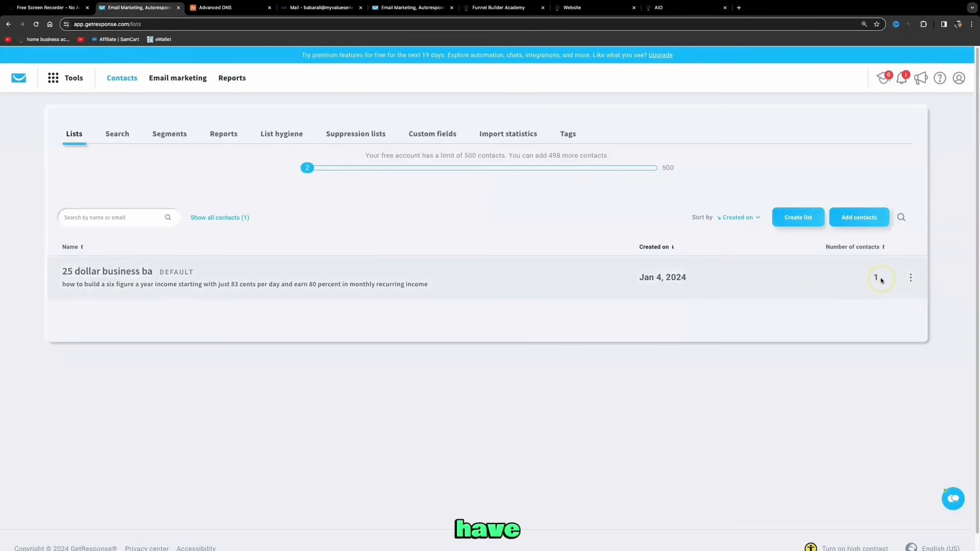
Check the default list's contacts for the API-added test subscriber, then return to the capture page editor
click(126, 272)
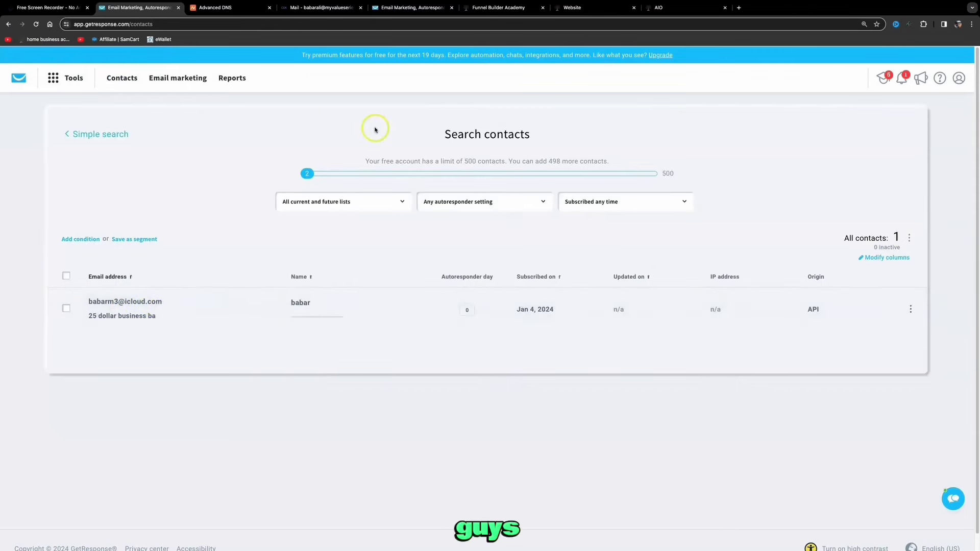
key(super+7)
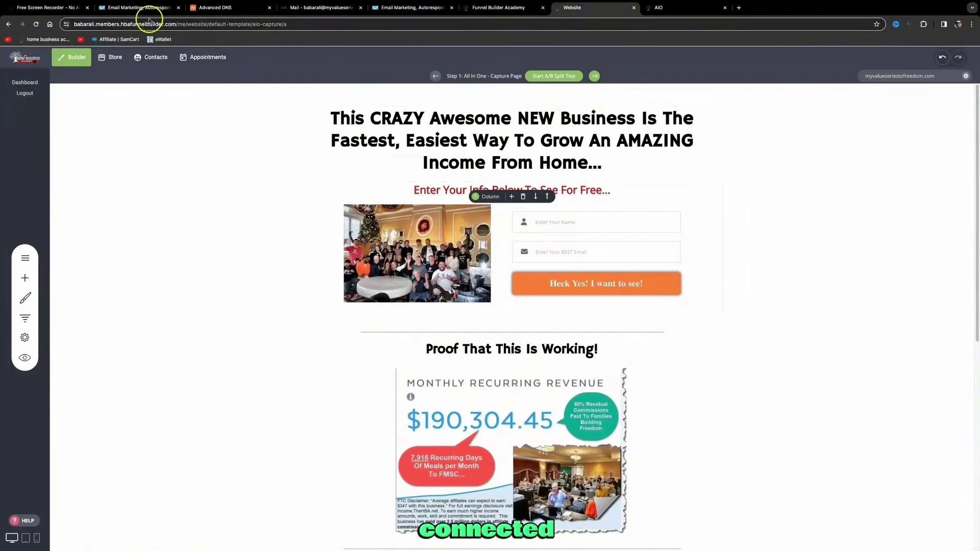
click(138, 7)
click(582, 8)
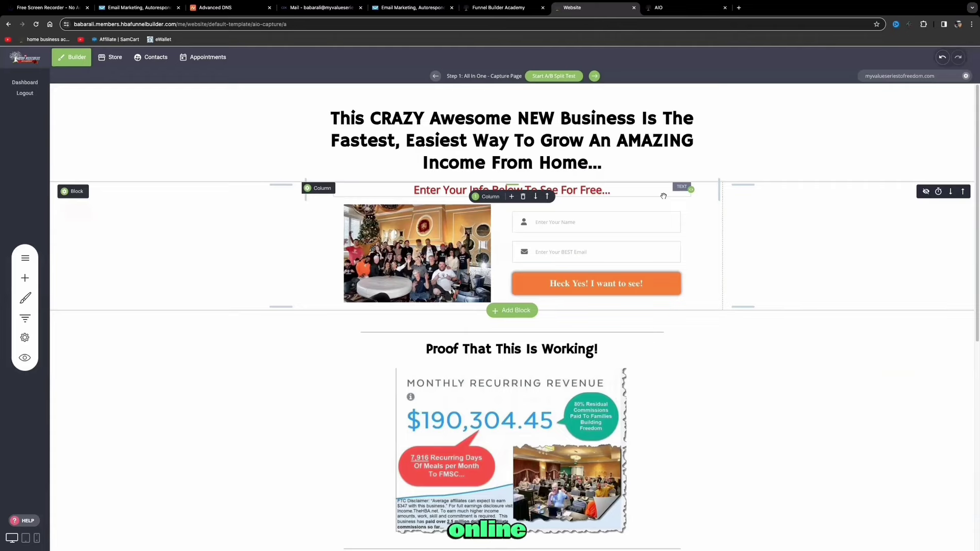
Skim the ALLinONE sales page, then bring up GetResponse's Lists showing '25 dollar business ba' with 1 contact
click(677, 10)
scroll(554, 191, down, 1)
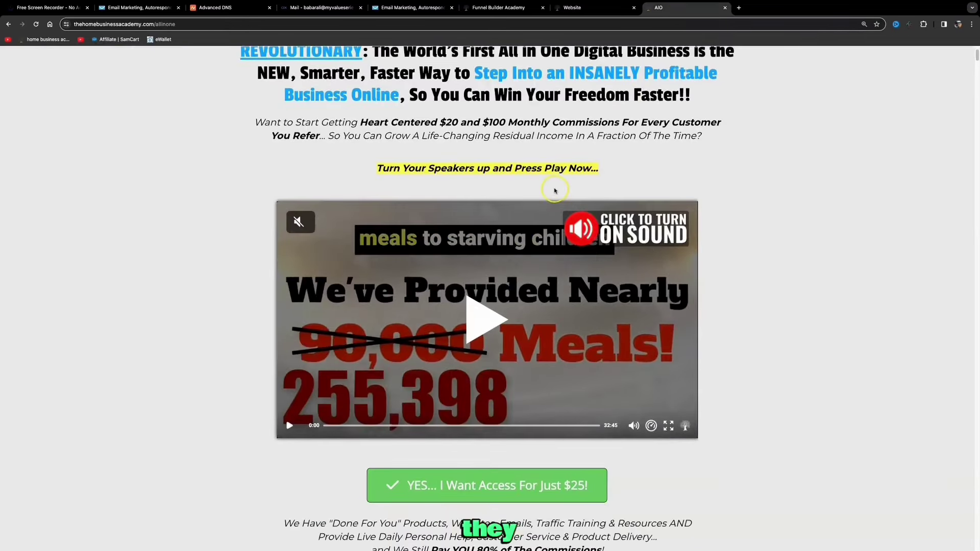
scroll(555, 190, down, 1)
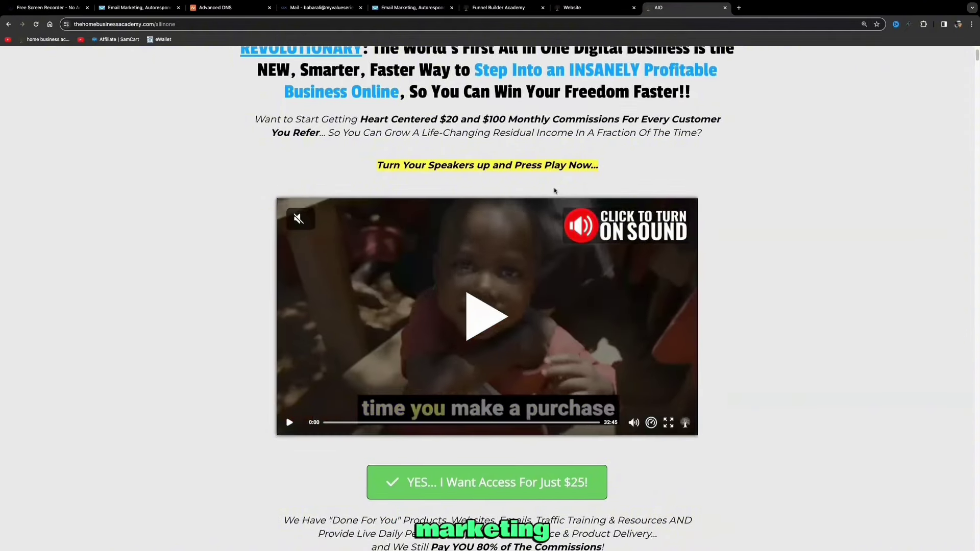
scroll(555, 191, up, 2)
click(396, 7)
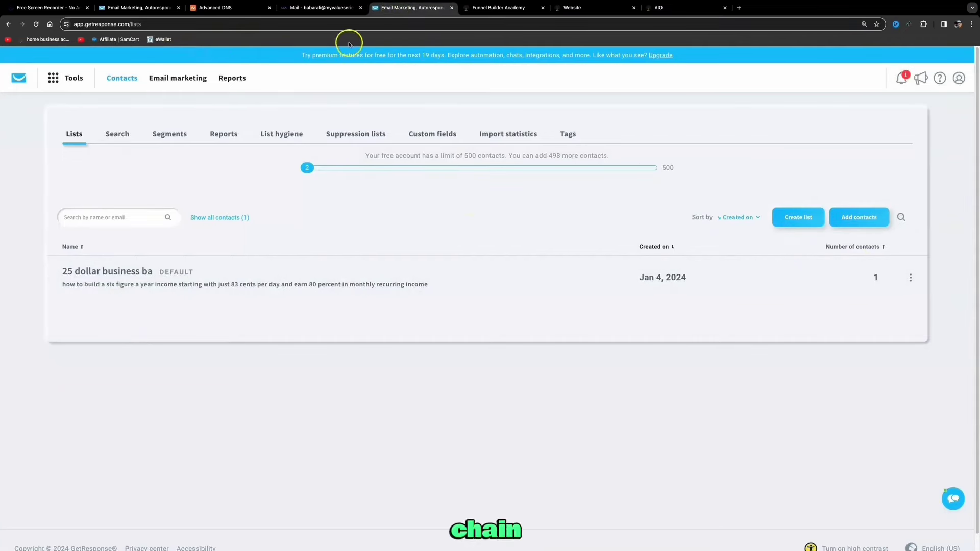
Open the Little Black Book Of Emails + Masterclass bonus from Affiliate Zone's Bonus Vault
click(517, 8)
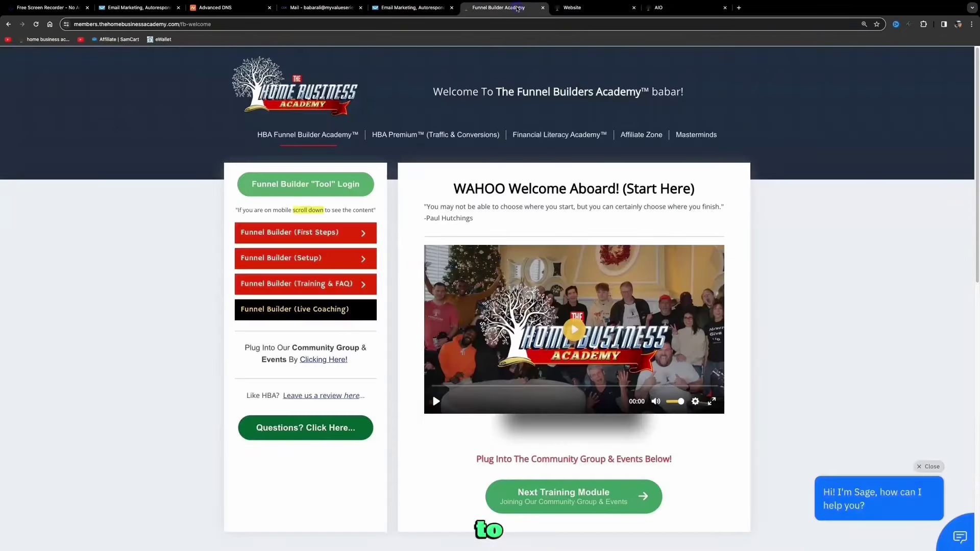
click(641, 135)
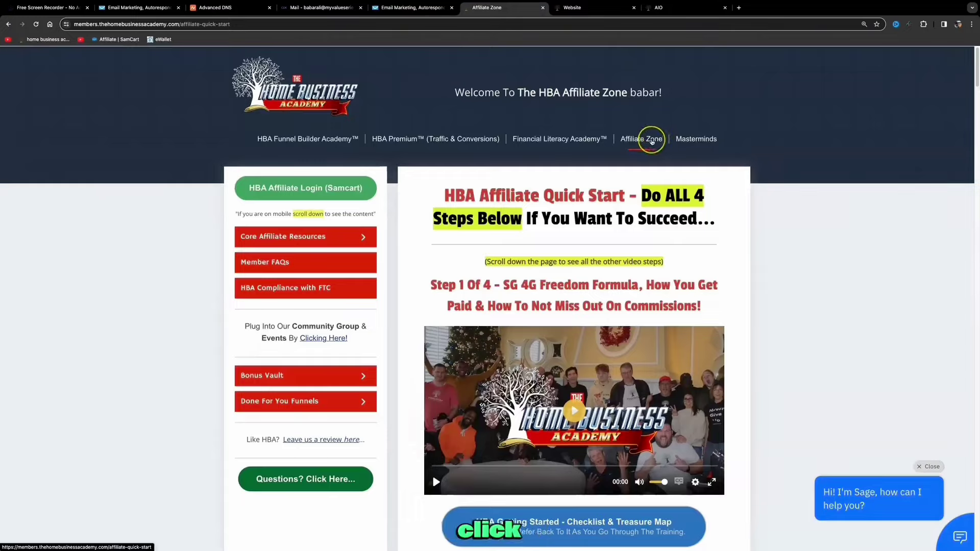
scroll(376, 356, down, 1)
click(375, 355)
click(273, 355)
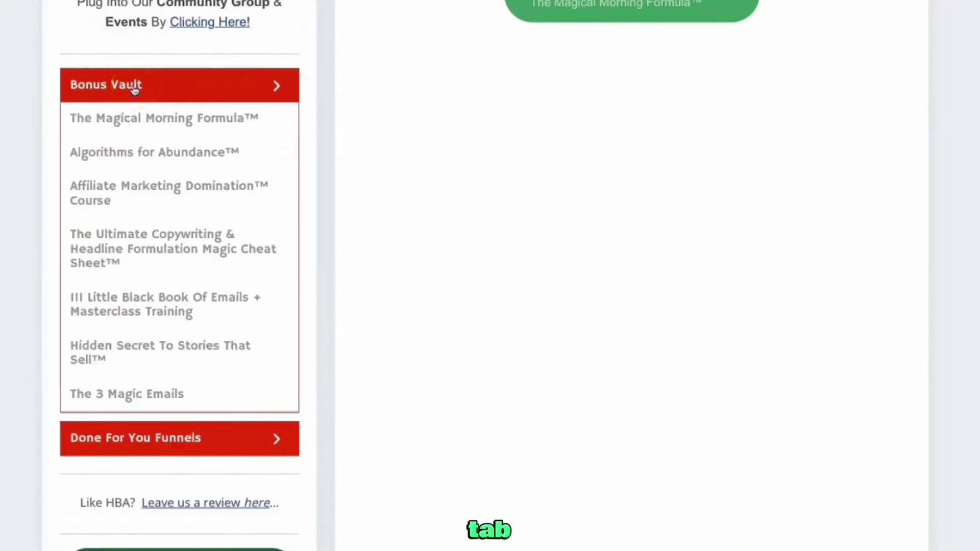
click(96, 302)
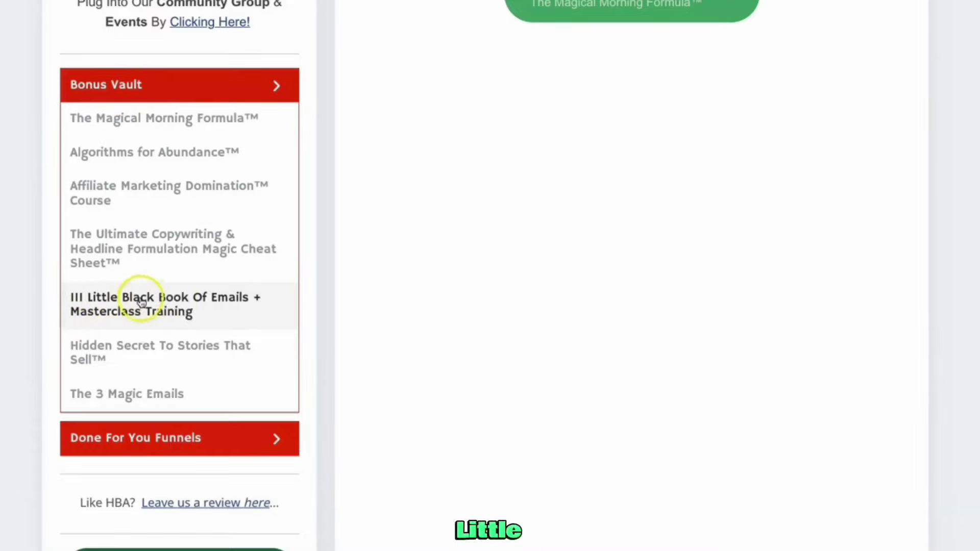
click(174, 301)
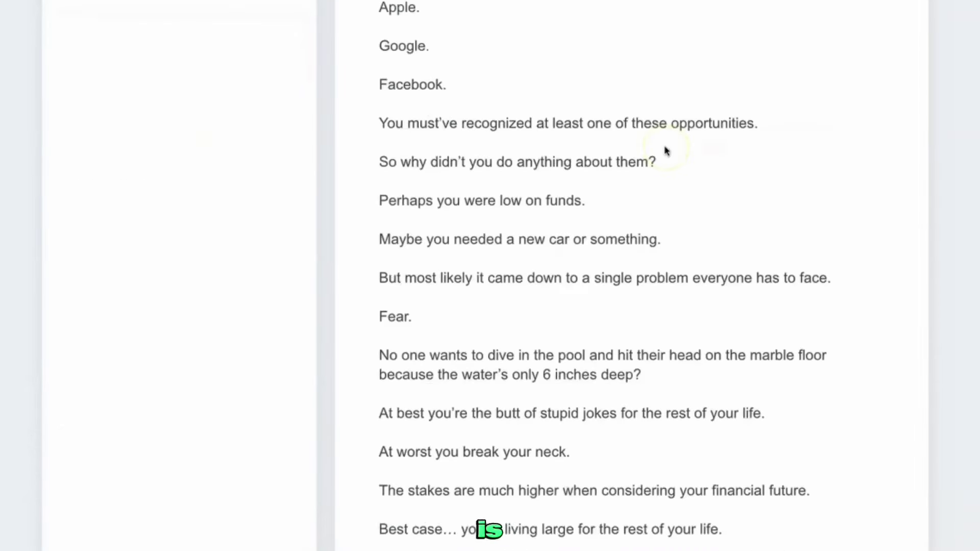
Scroll through the 111 pre-written emails, starting from swipe email 1
scroll(666, 149, down, 10)
scroll(665, 151, down, 15)
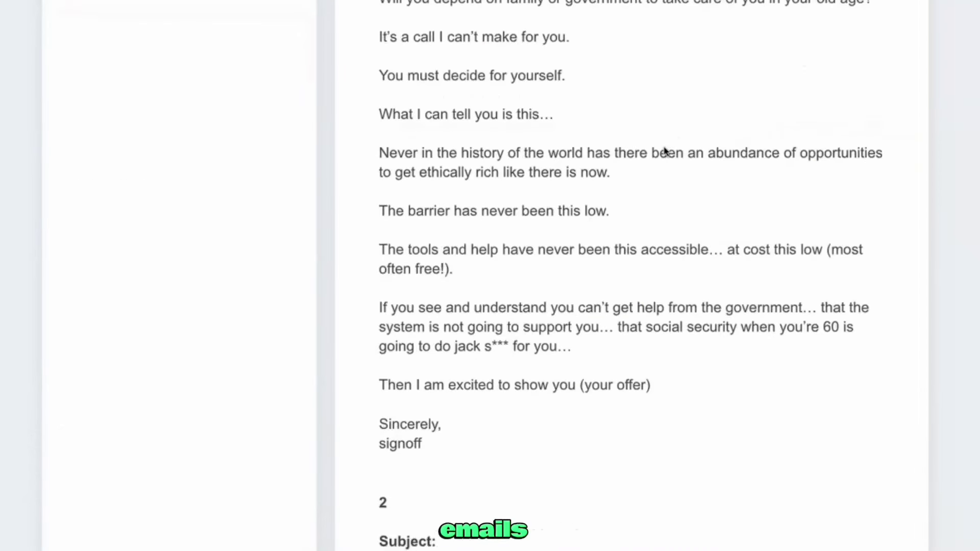
scroll(662, 153, down, 20)
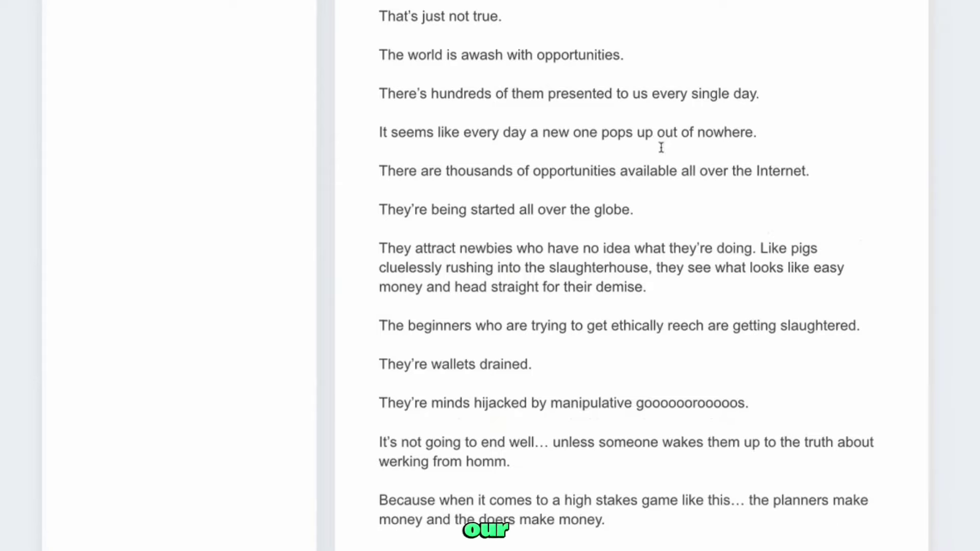
scroll(653, 149, down, 20)
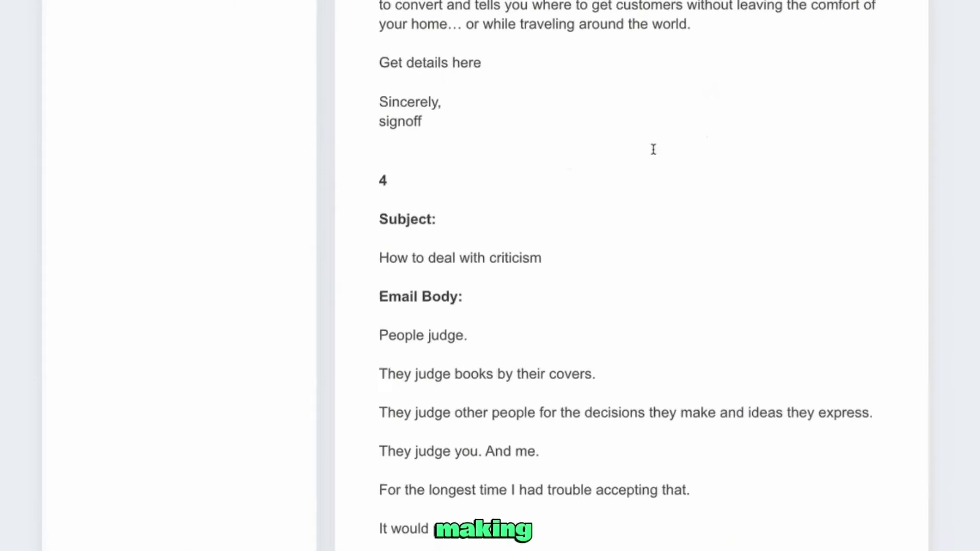
scroll(649, 156, down, 6)
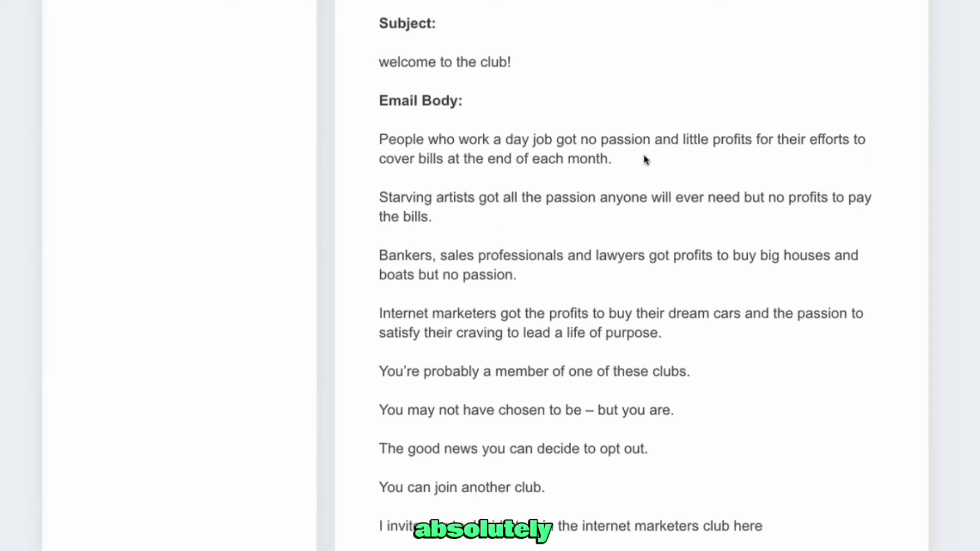
scroll(639, 156, up, 1)
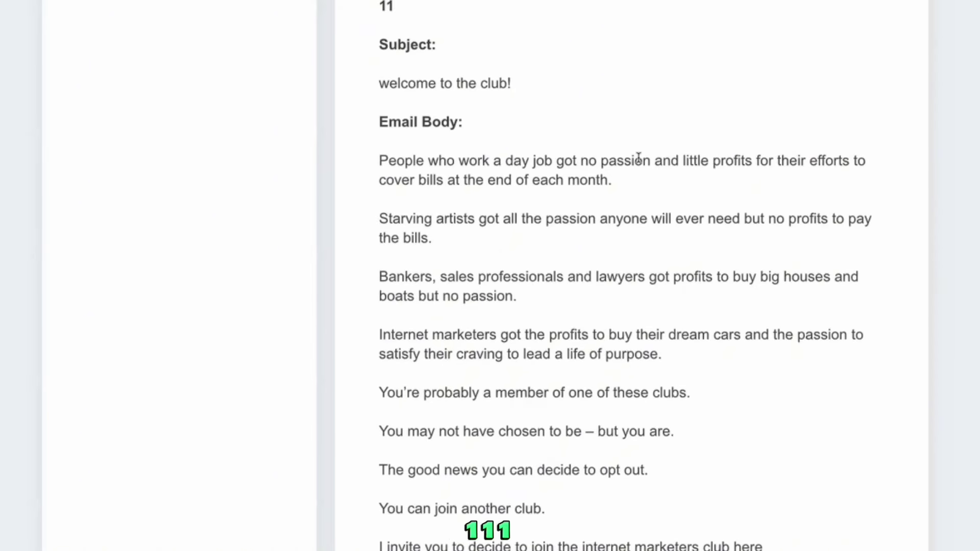
scroll(638, 157, down, 1)
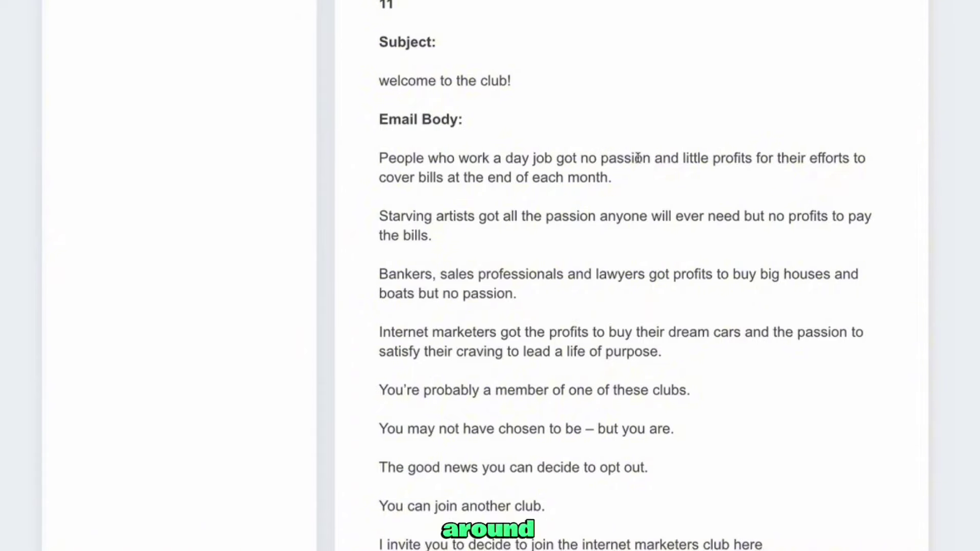
scroll(638, 158, up, 2)
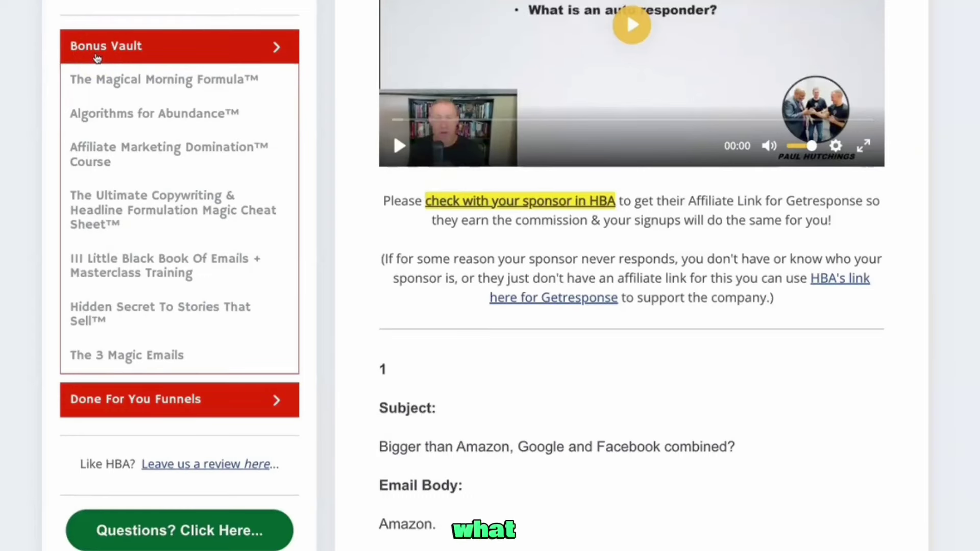
click(135, 51)
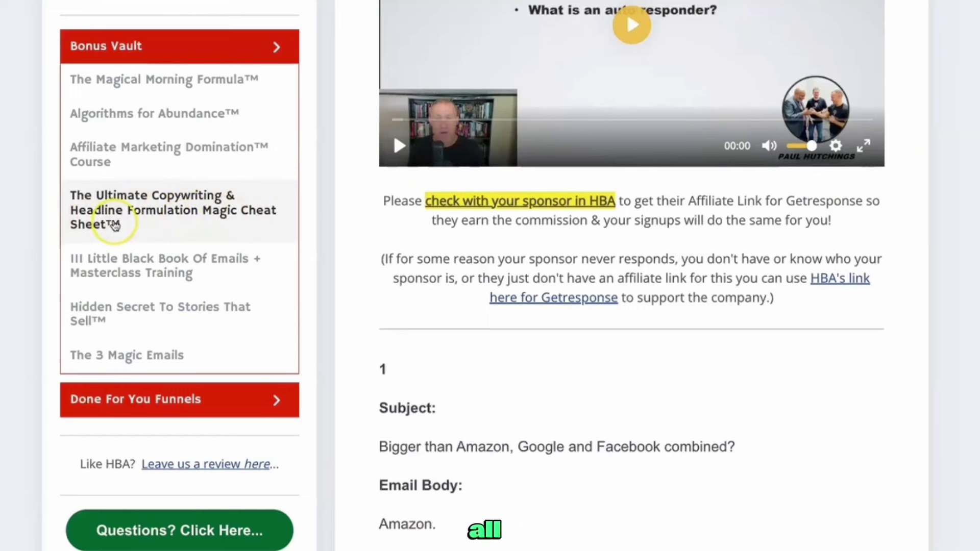
scroll(115, 226, down, 1)
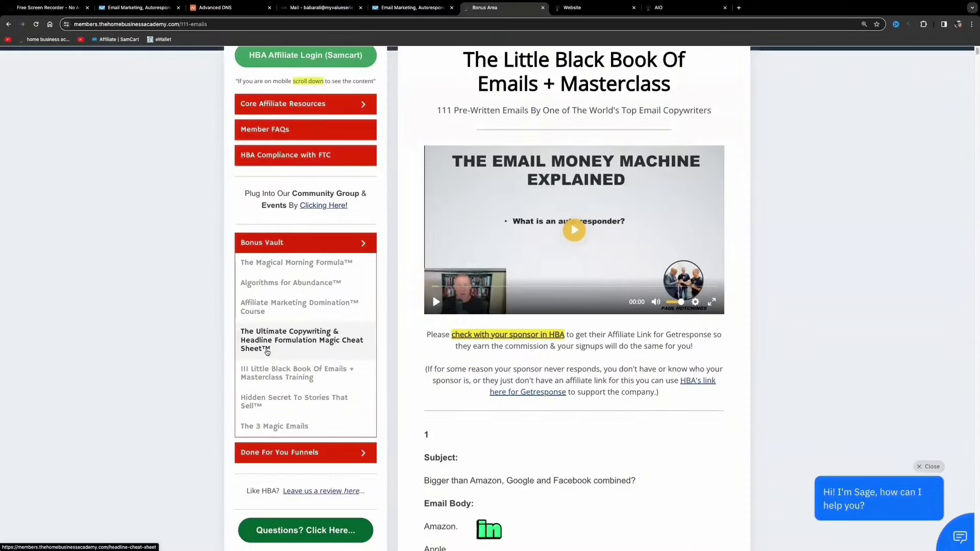
Compare with the ALLinONE sales page, then keep scrolling the pre-written emails
key(ctrl+Tab)
key(ctrl+Tab)
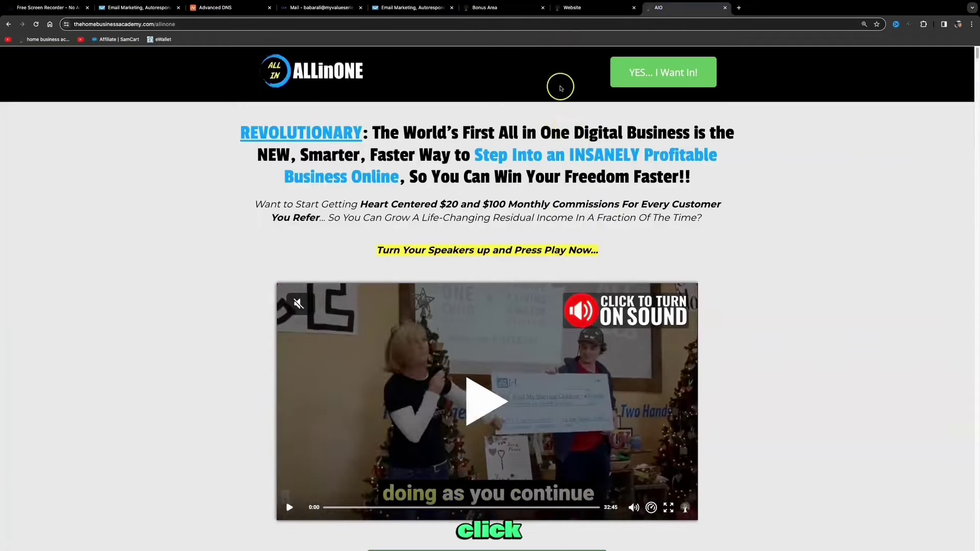
scroll(519, 242, down, 3)
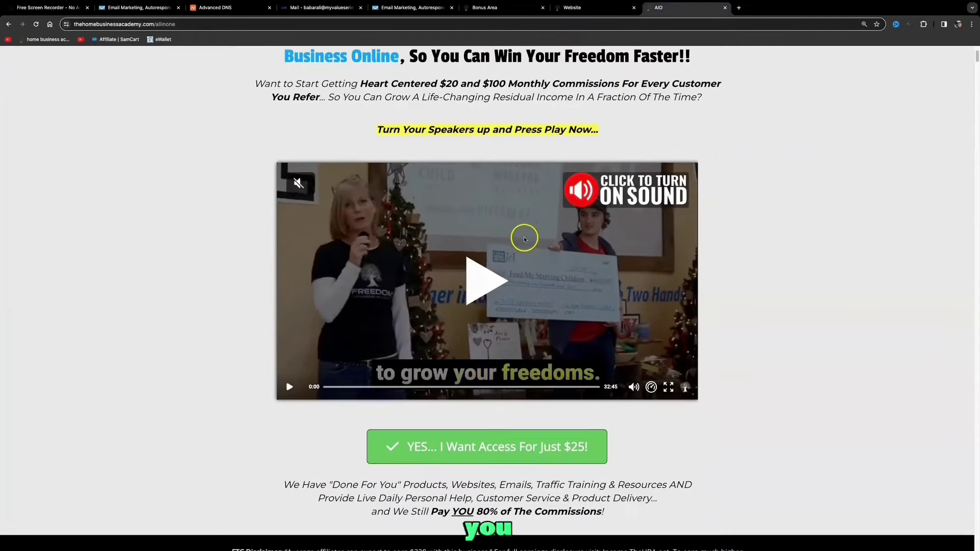
key(ctrl+shift+Tab)
key(ctrl+shift+Tab)
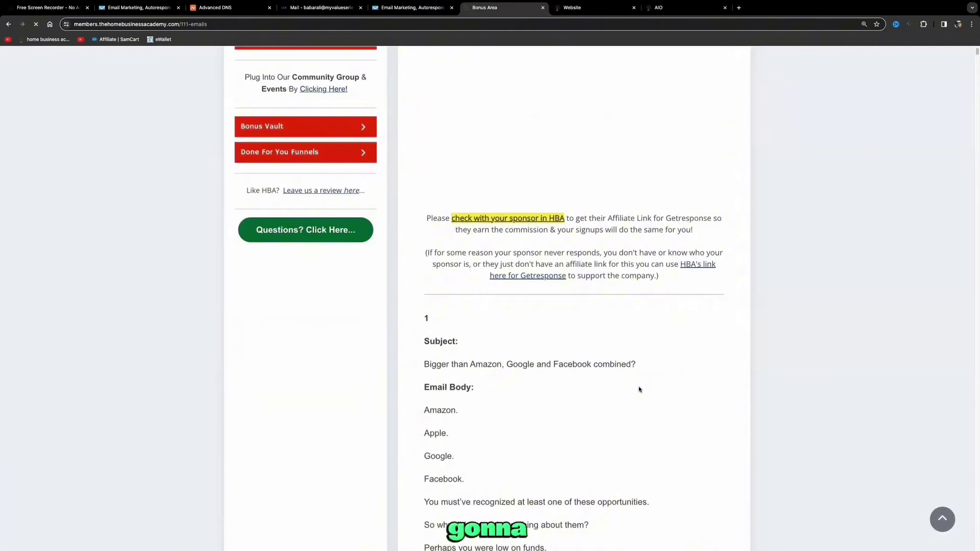
scroll(640, 389, down, 2)
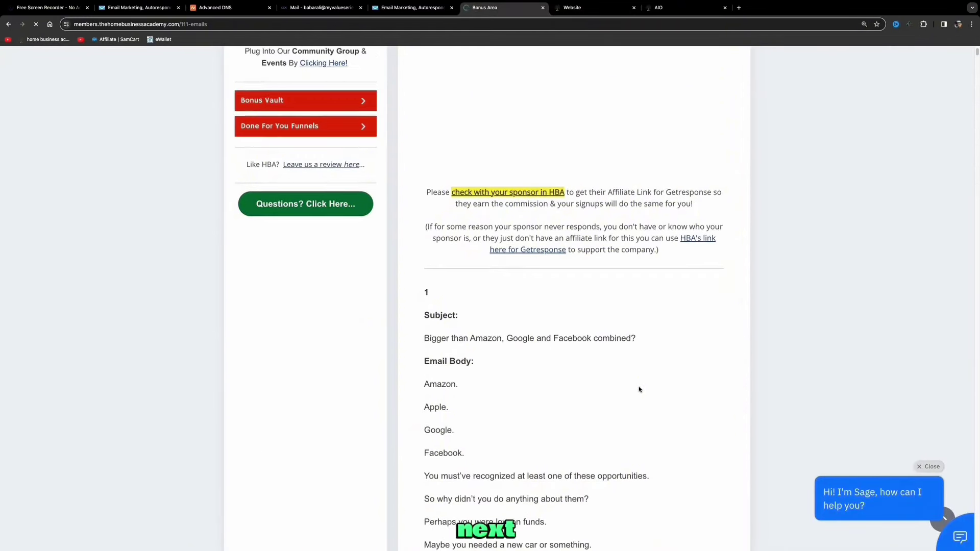
scroll(639, 390, down, 4)
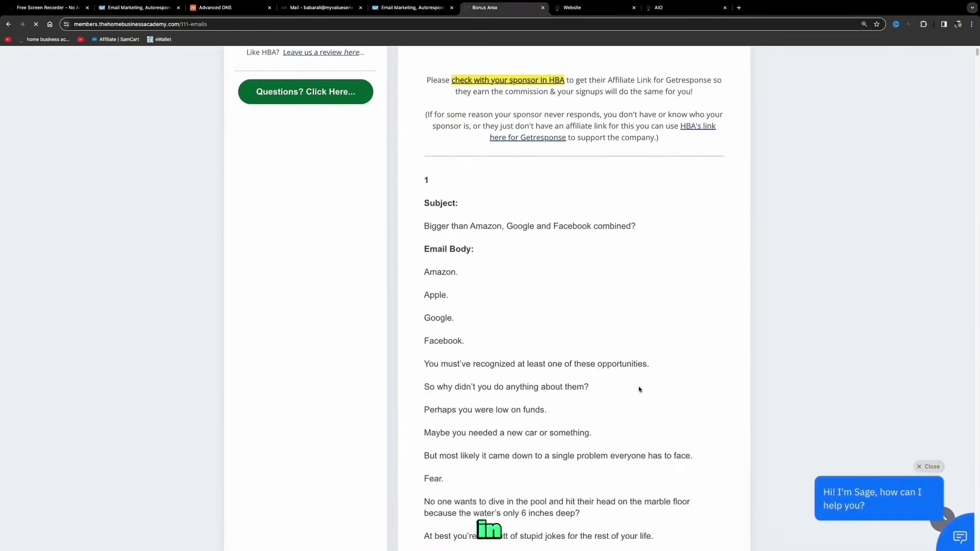
scroll(639, 390, down, 1)
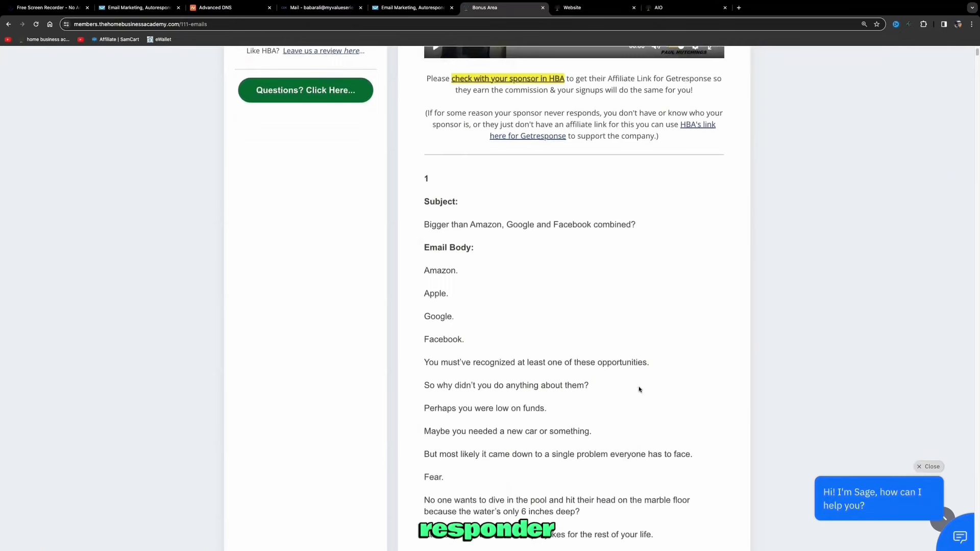